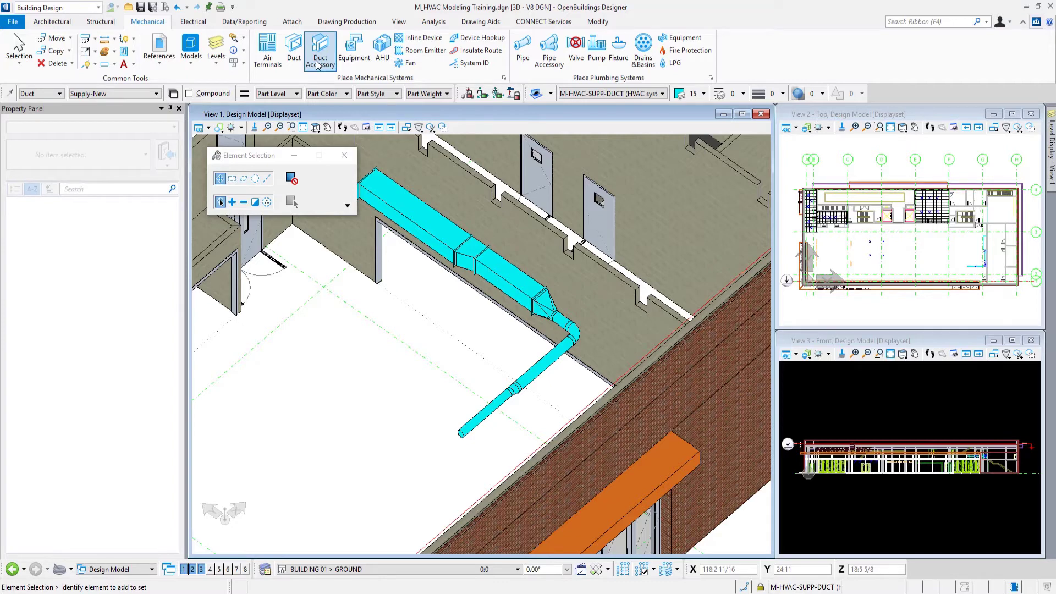
- Change the 3D view's display style to Modeling: Mechanical
click(220, 129)
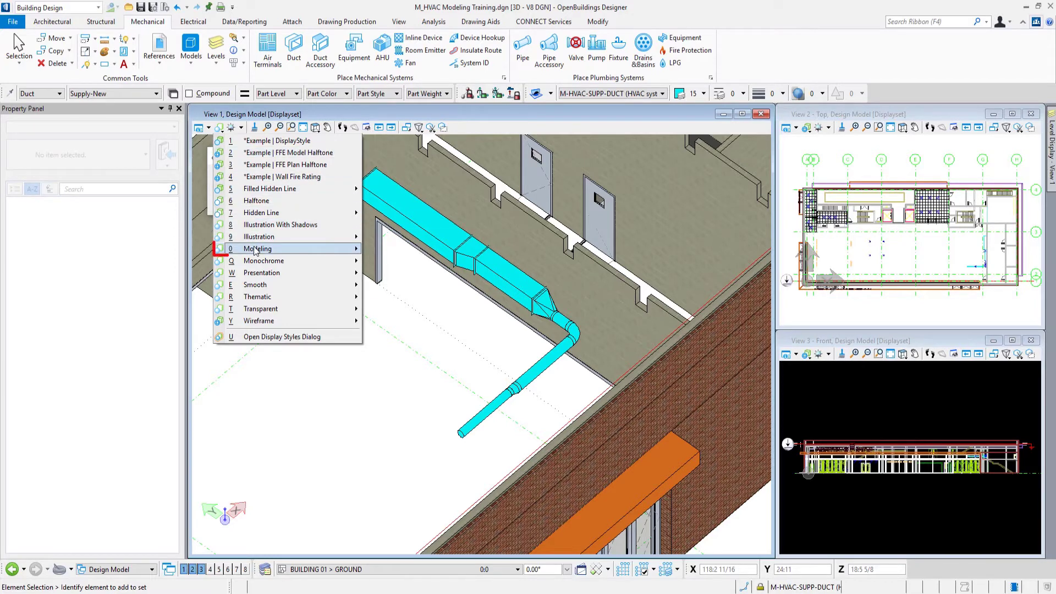
mouse_move(257, 250)
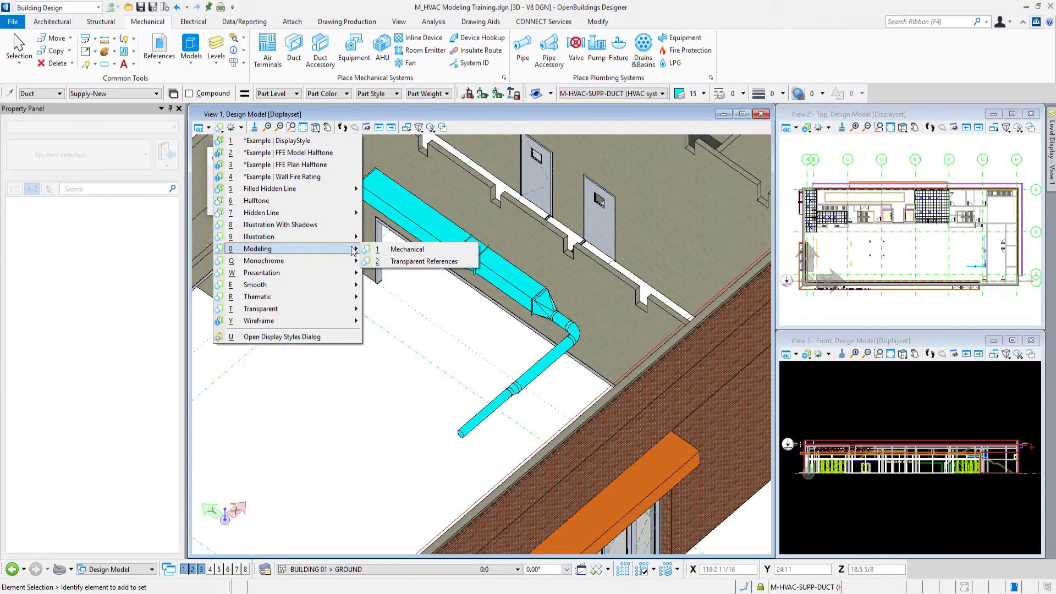
click(408, 249)
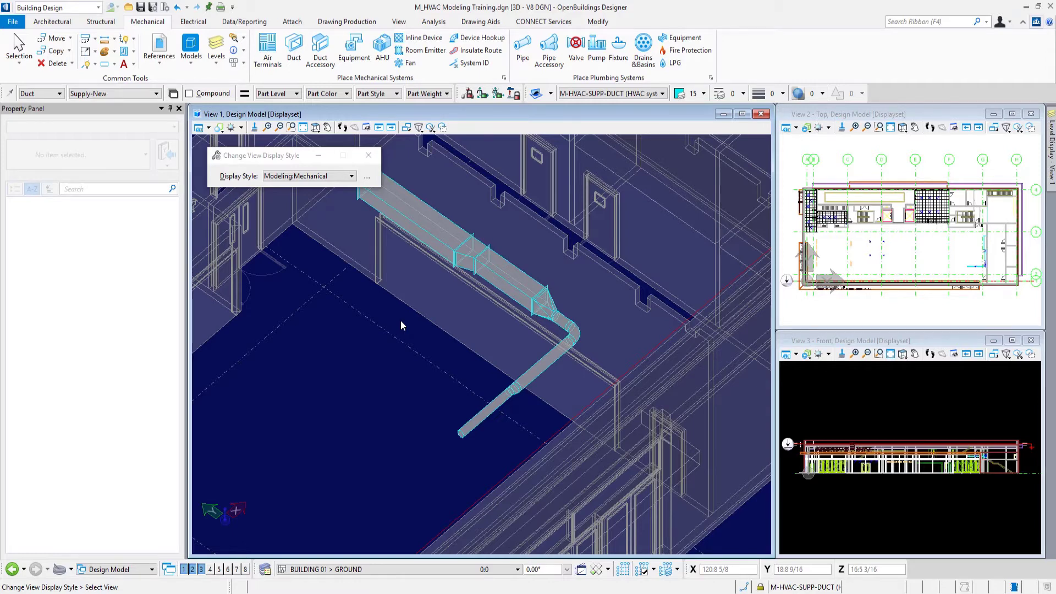
- Start placing a duct accessory and review the fitting groups in its component catalog, including the recently used fittings
click(325, 67)
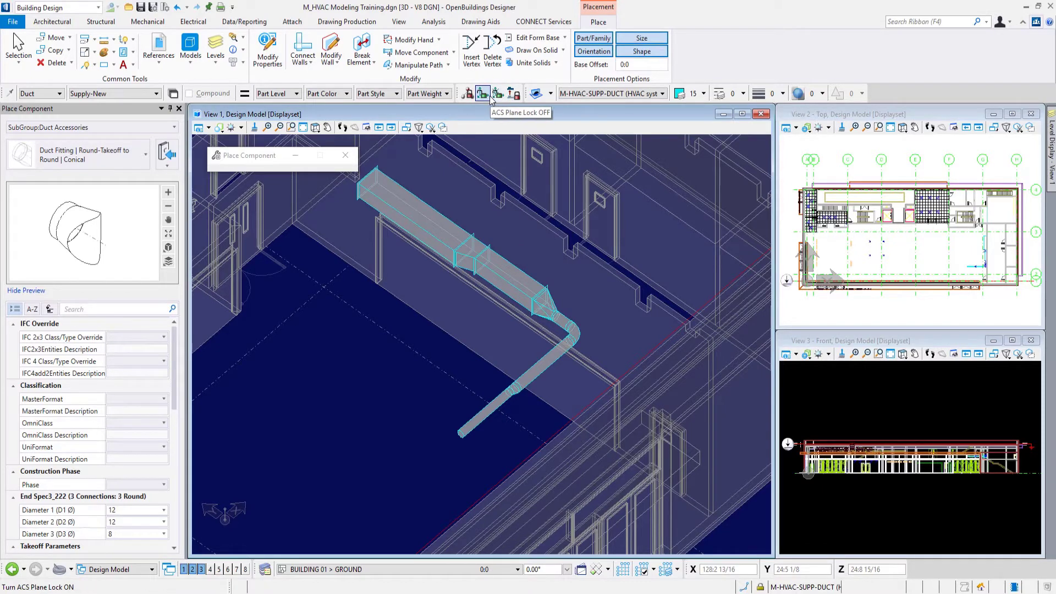
click(140, 159)
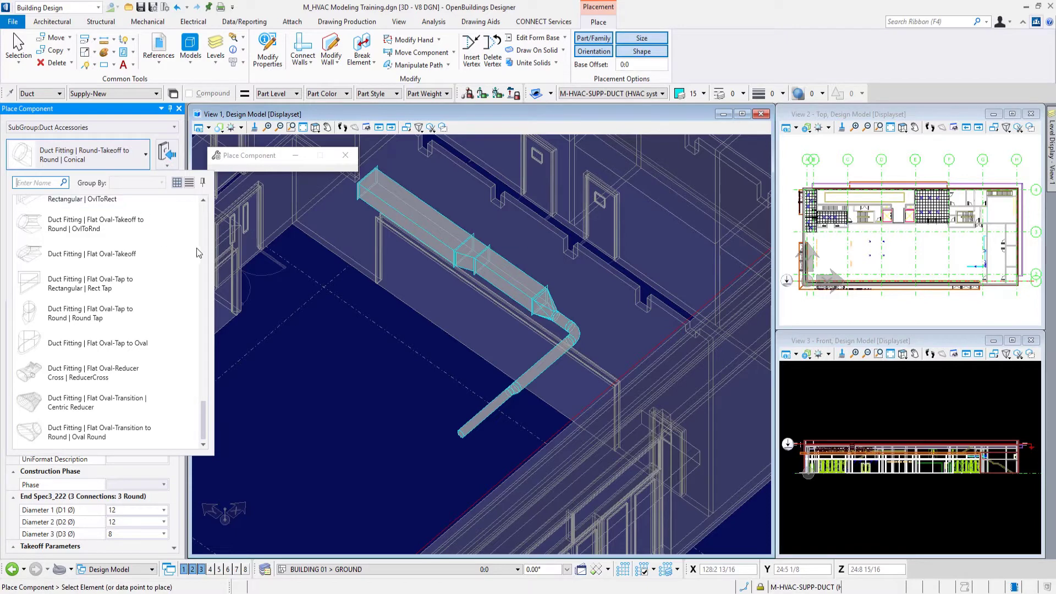
click(203, 218)
click(202, 214)
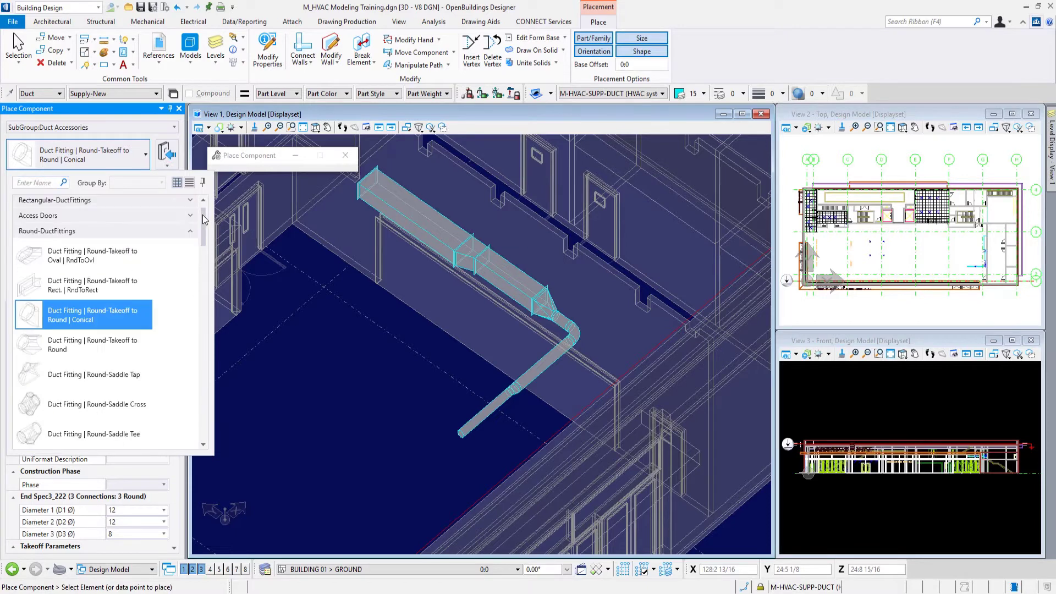
click(203, 214)
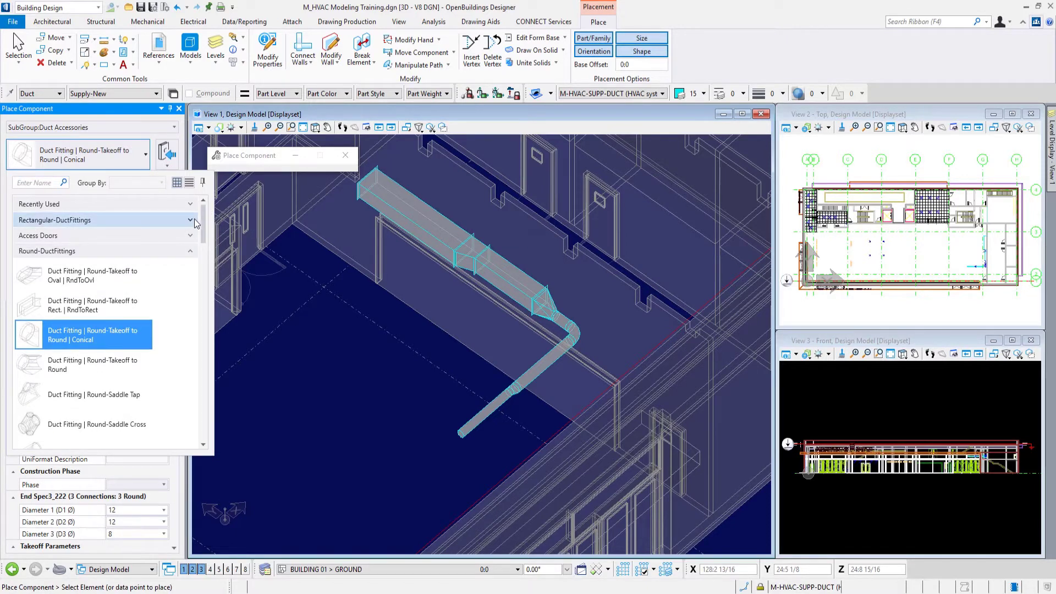
click(190, 251)
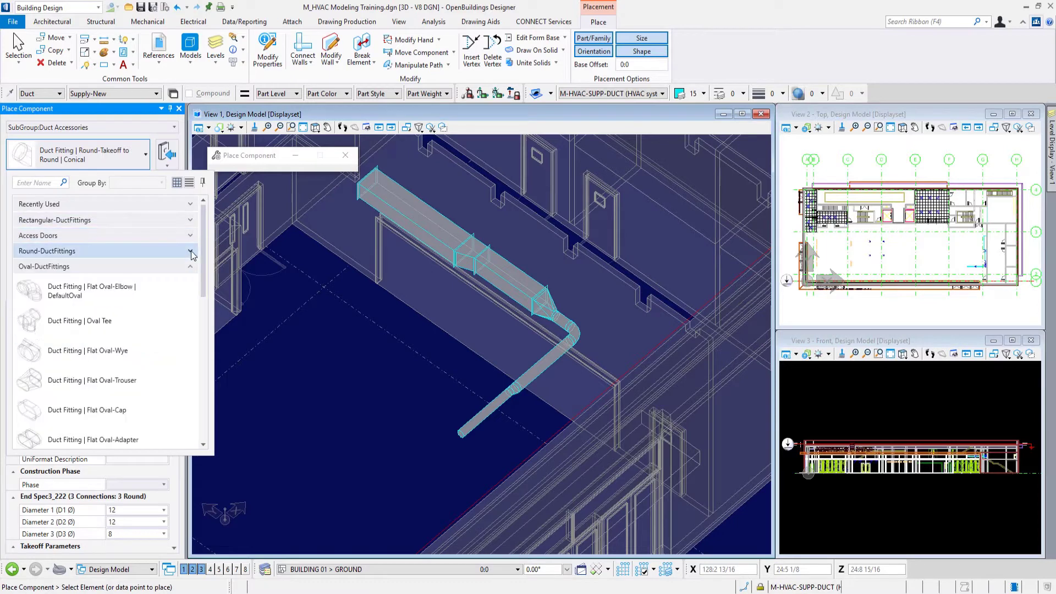
click(193, 268)
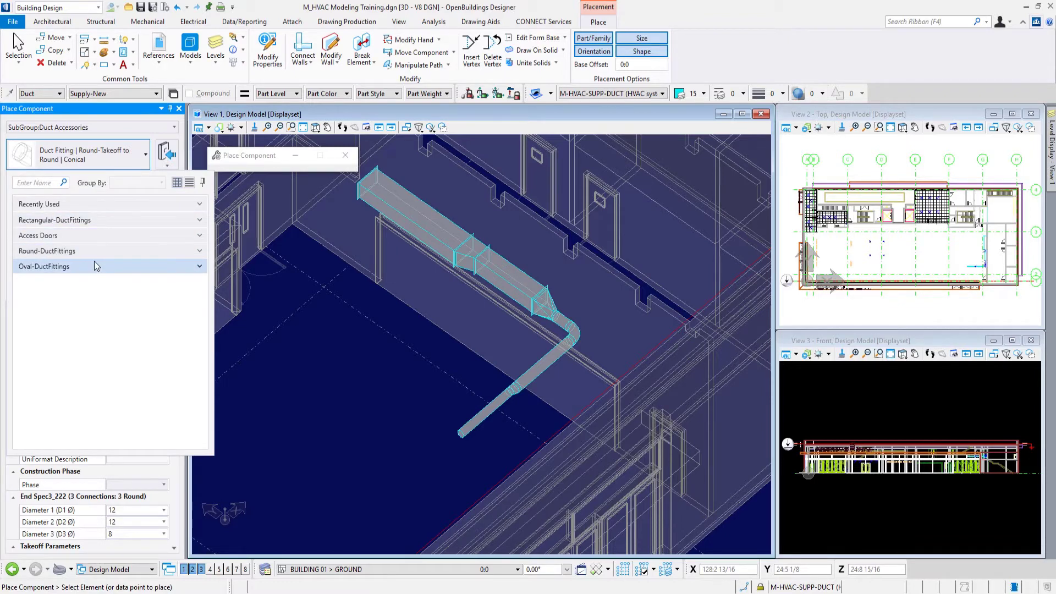
click(196, 207)
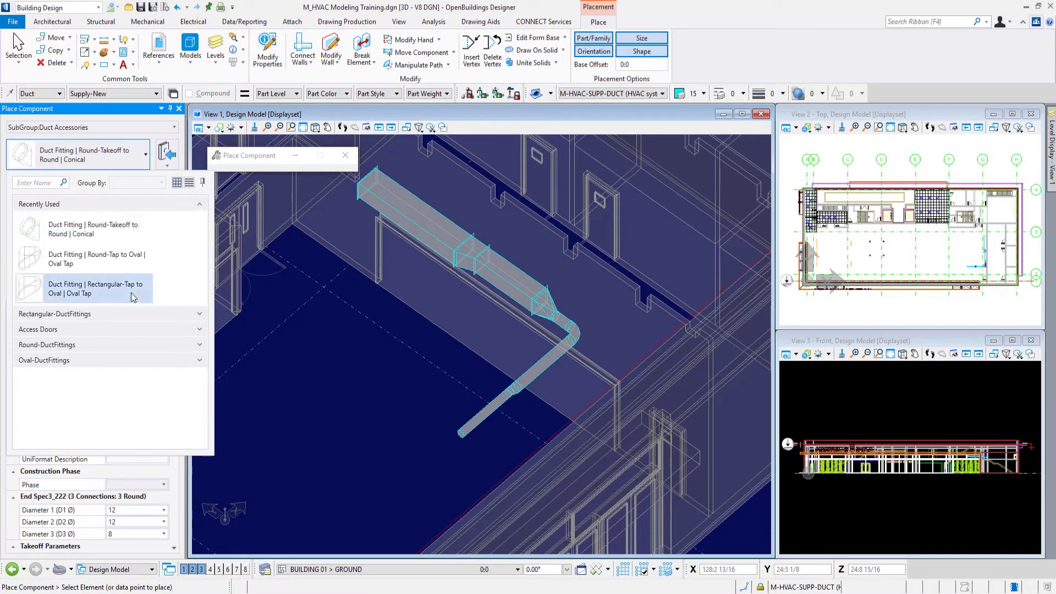
click(200, 208)
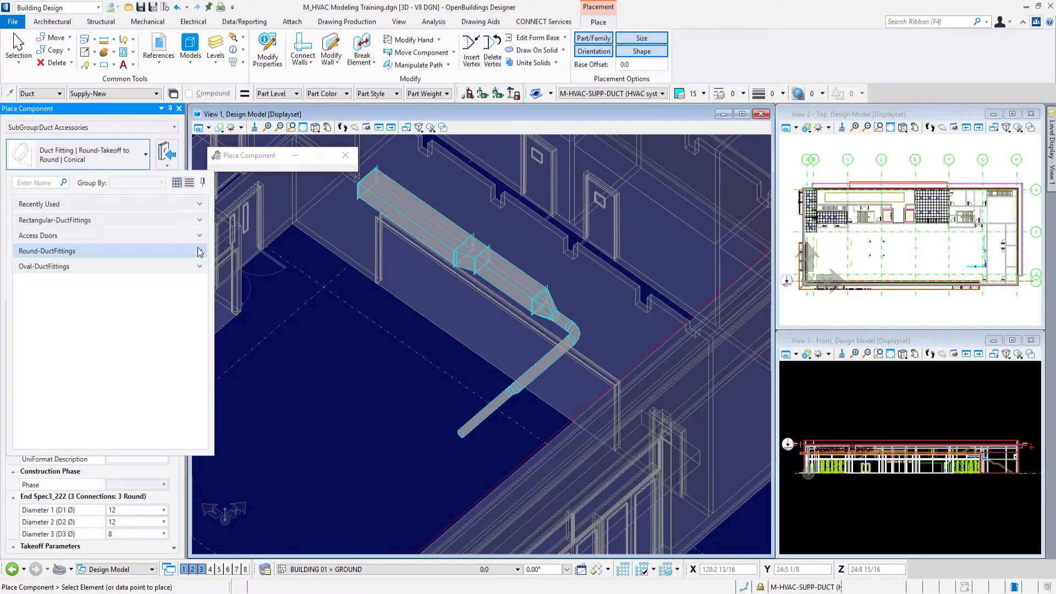
- Search the duct accessory catalog for "Three" and choose the Duct Fitting | Round-Three-Way component
click(39, 183)
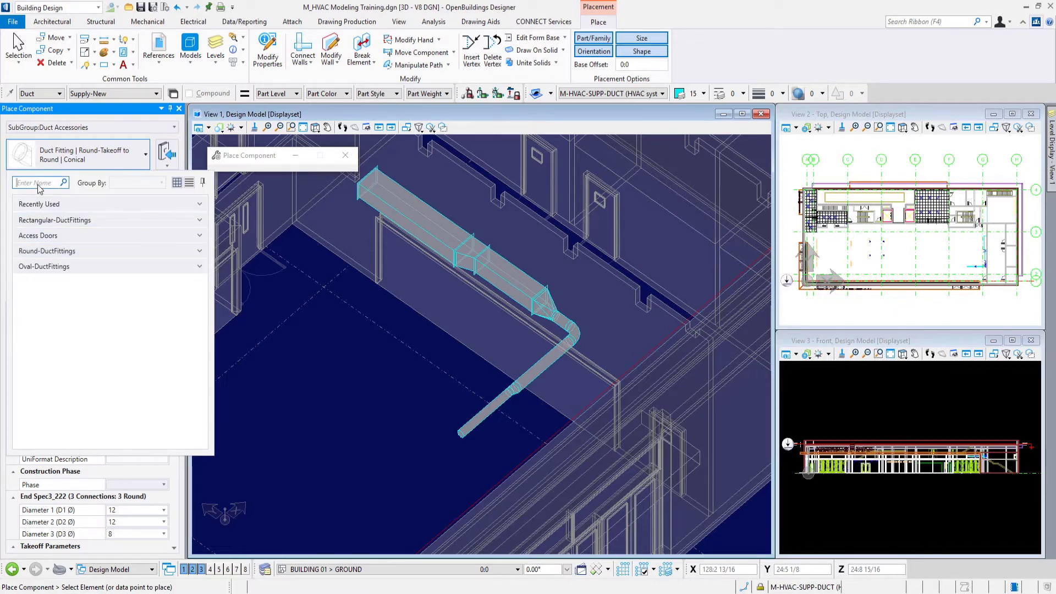
text(Three)
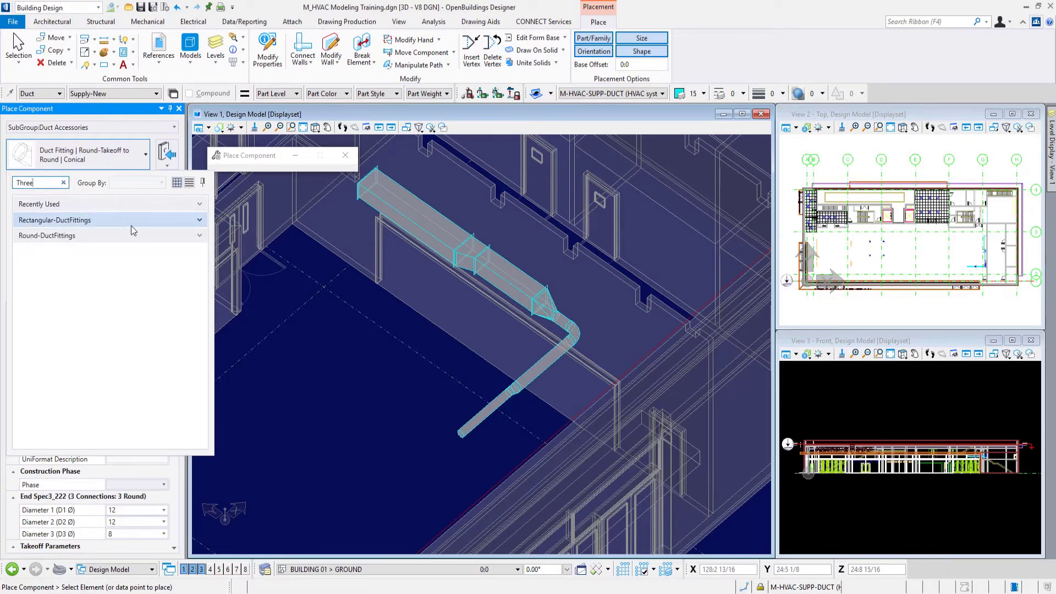
click(197, 237)
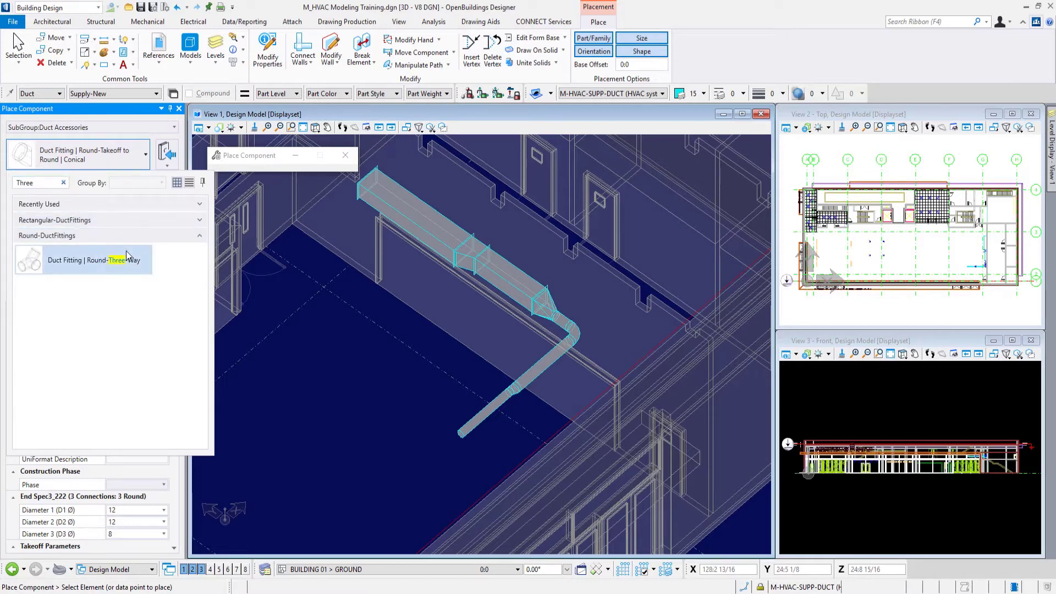
click(199, 220)
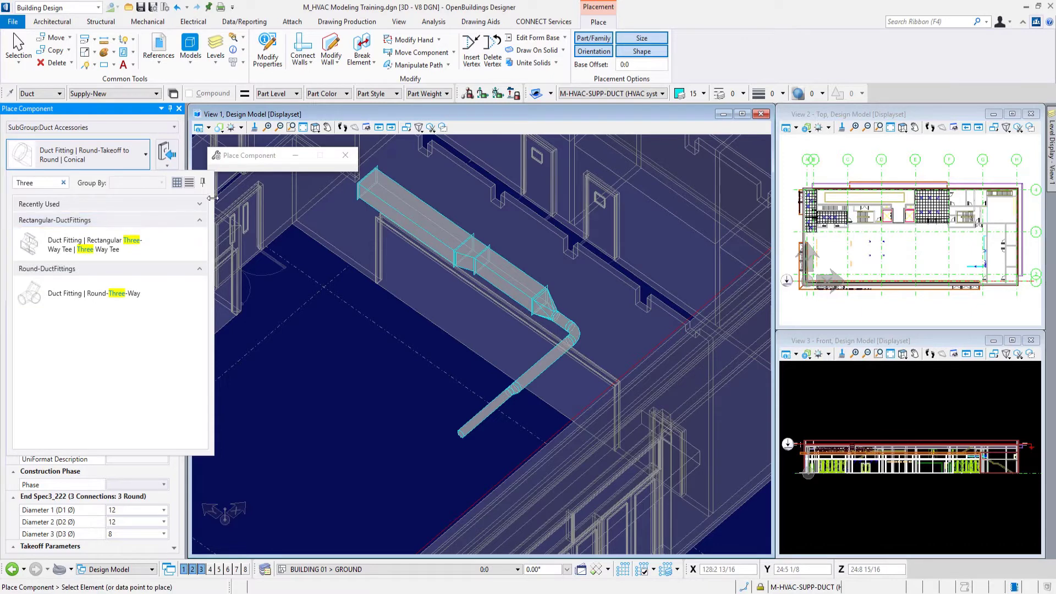
click(71, 298)
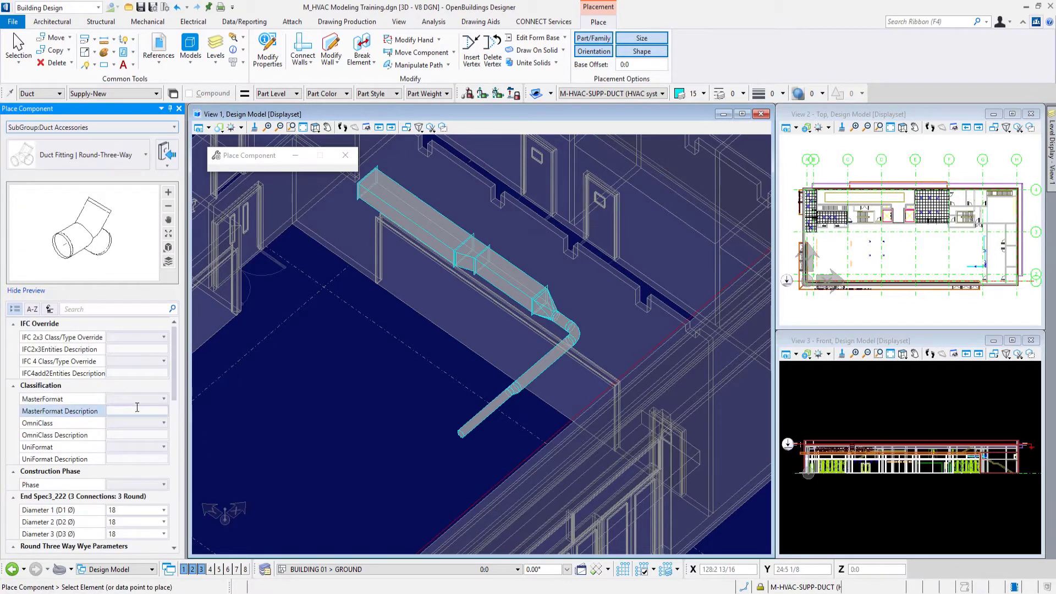
- Examine the three-way fitting's diameters, connection lengths, angles and branch lengths in its properties
scroll(137, 407, down, 5)
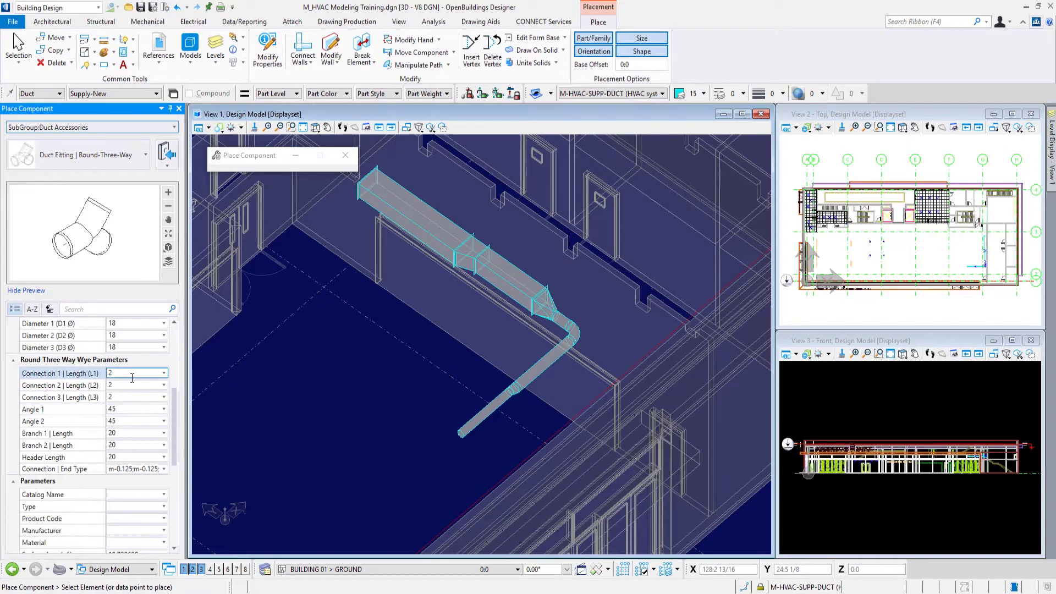
scroll(132, 378, up, 1)
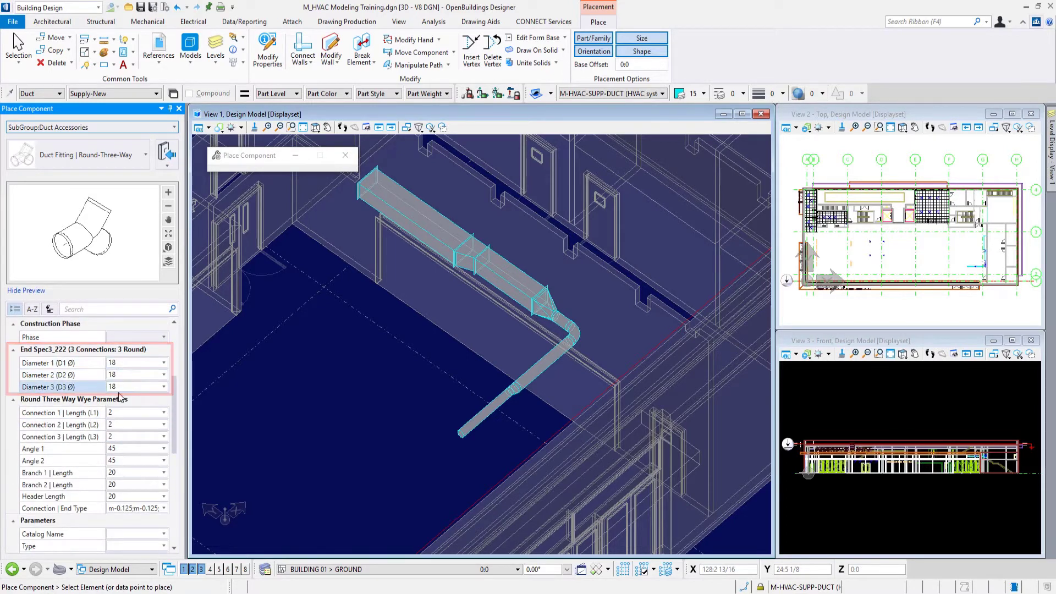
click(126, 363)
click(124, 374)
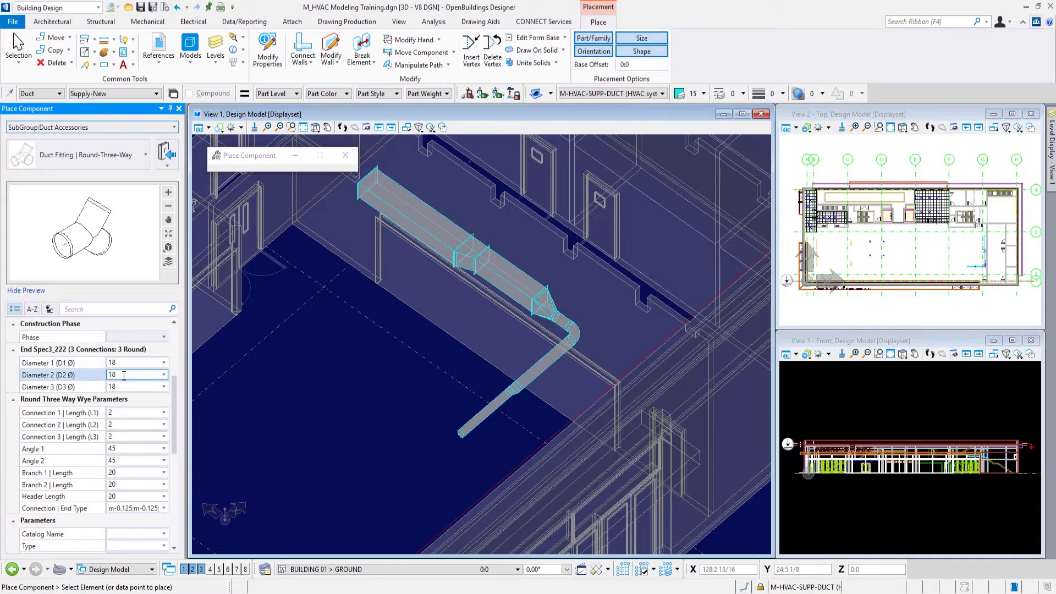
click(127, 412)
click(123, 427)
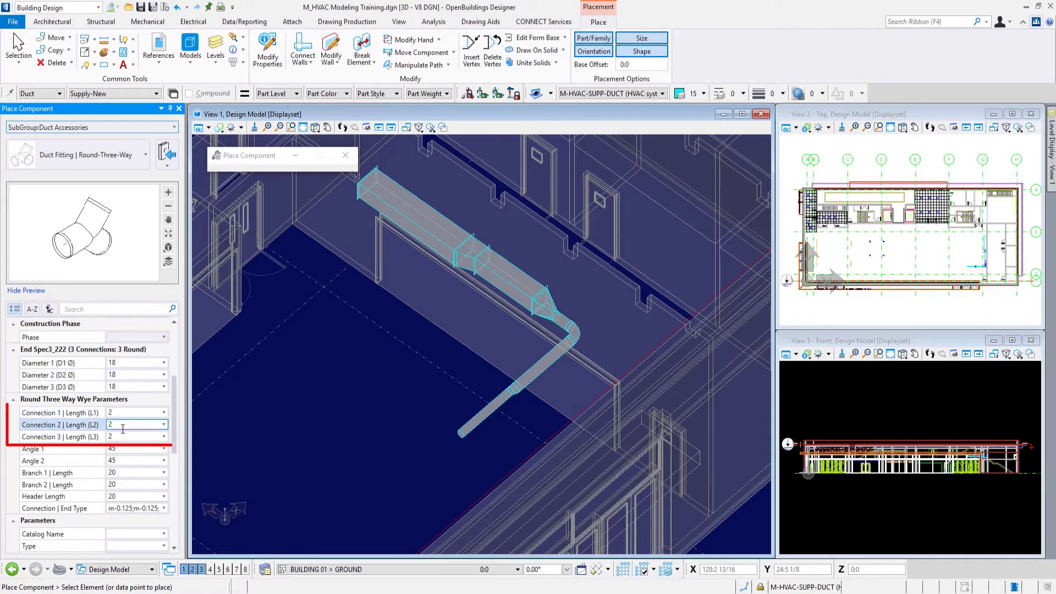
click(122, 435)
scroll(122, 432, down, 1)
click(122, 433)
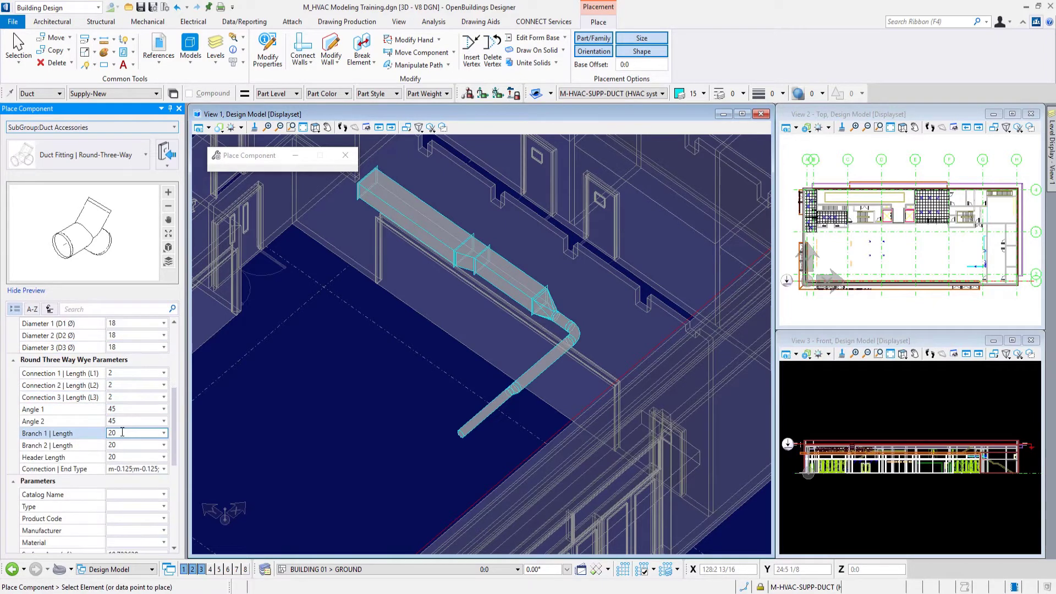
scroll(123, 437, up, 5)
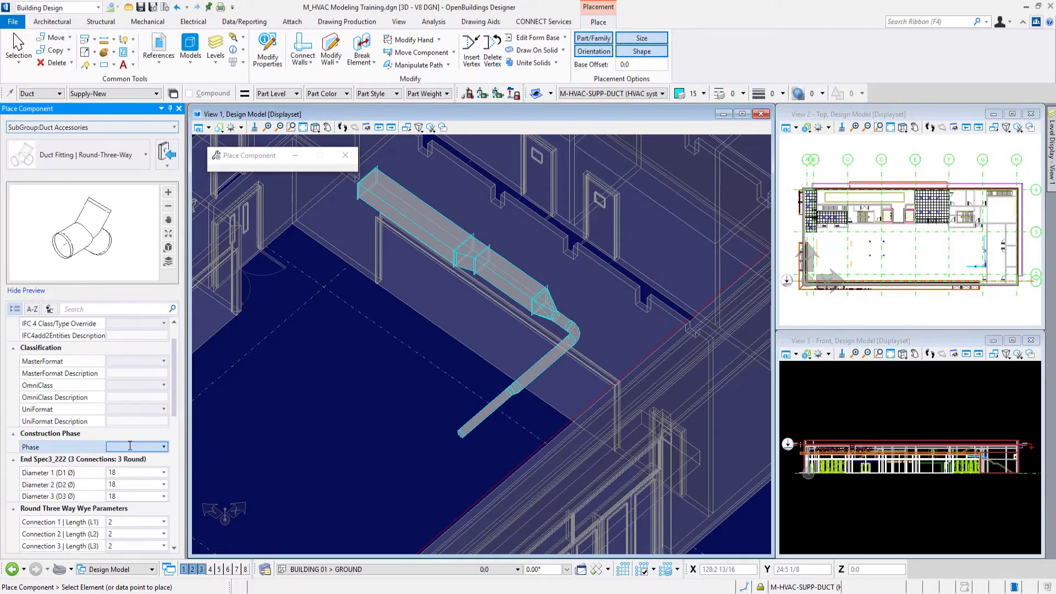
click(130, 448)
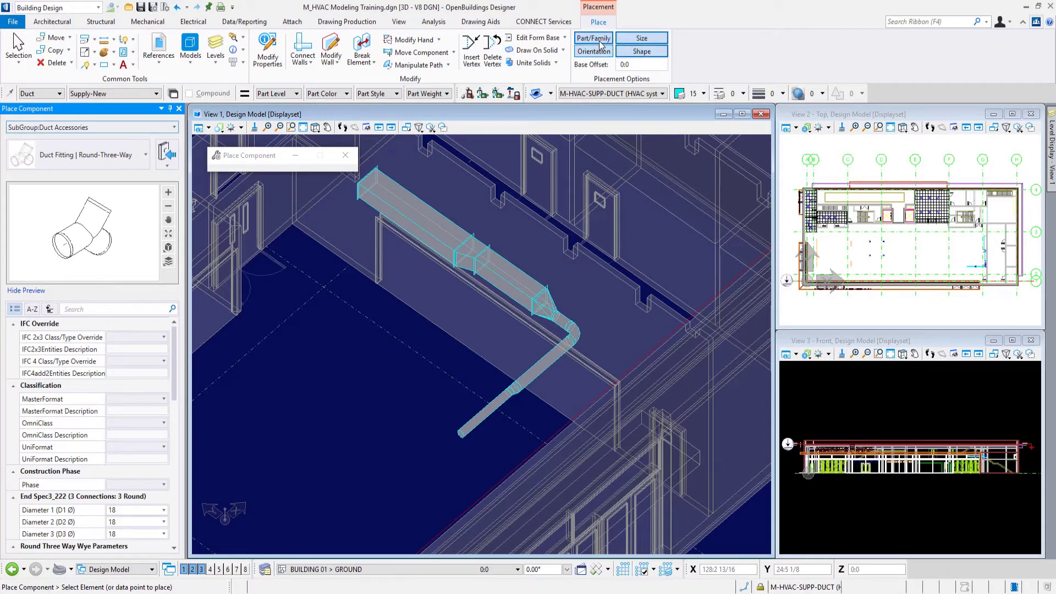
- Attach the round three-way fitting to the open end of the 8" round duct, rotated so both branches lie in the horizontal plane
click(644, 53)
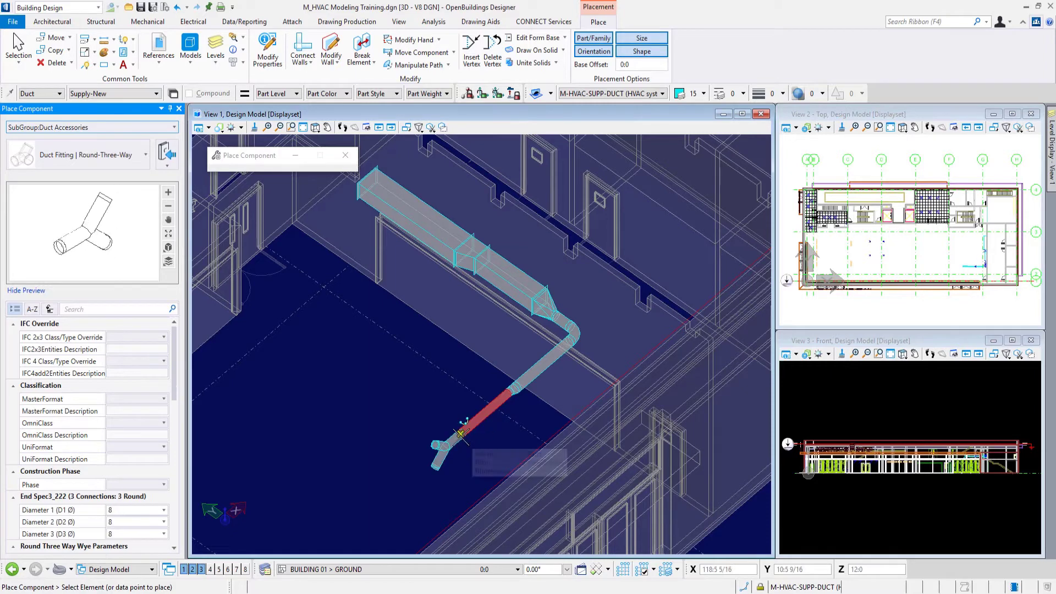
scroll(461, 434, up, 2)
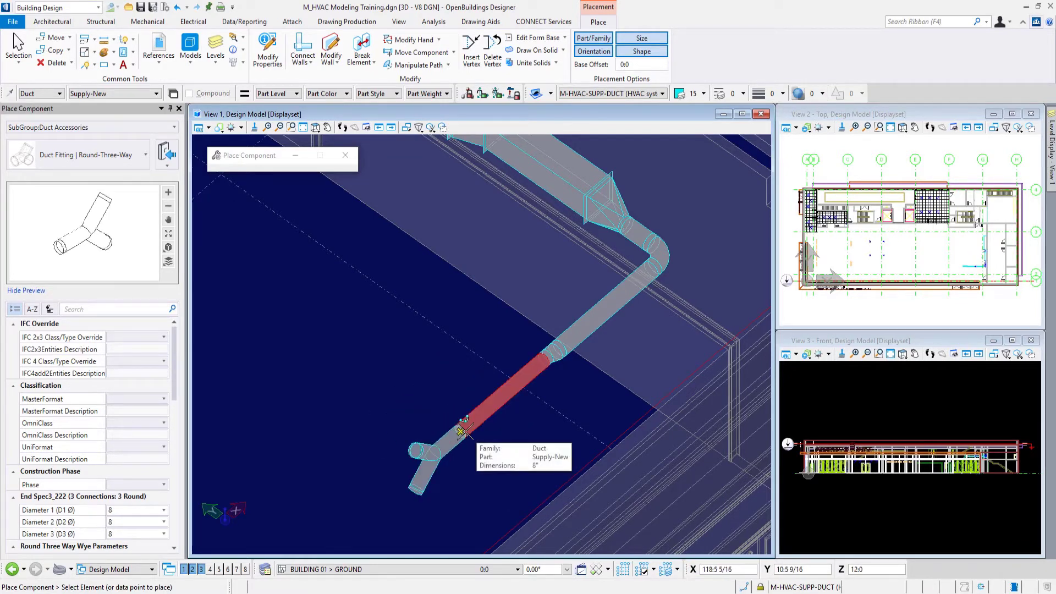
key(r)
key(t)
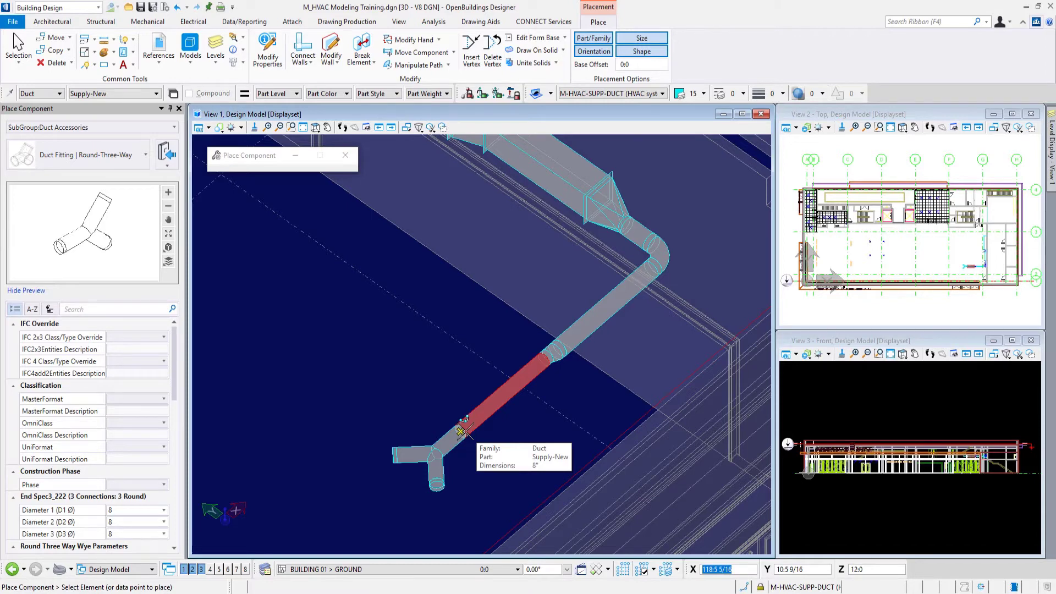
key(r)
key(t)
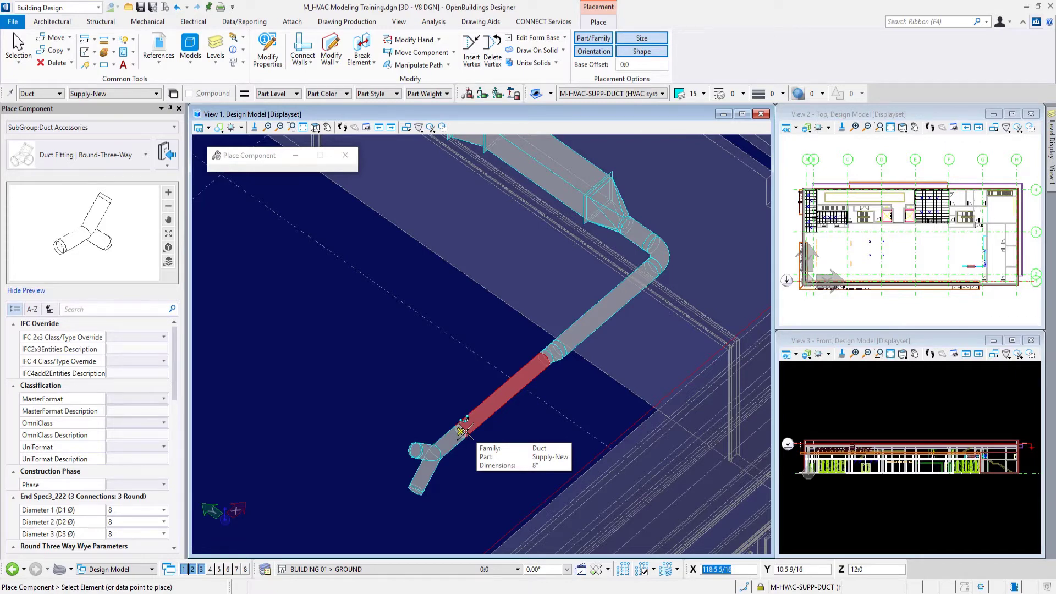
key(t)
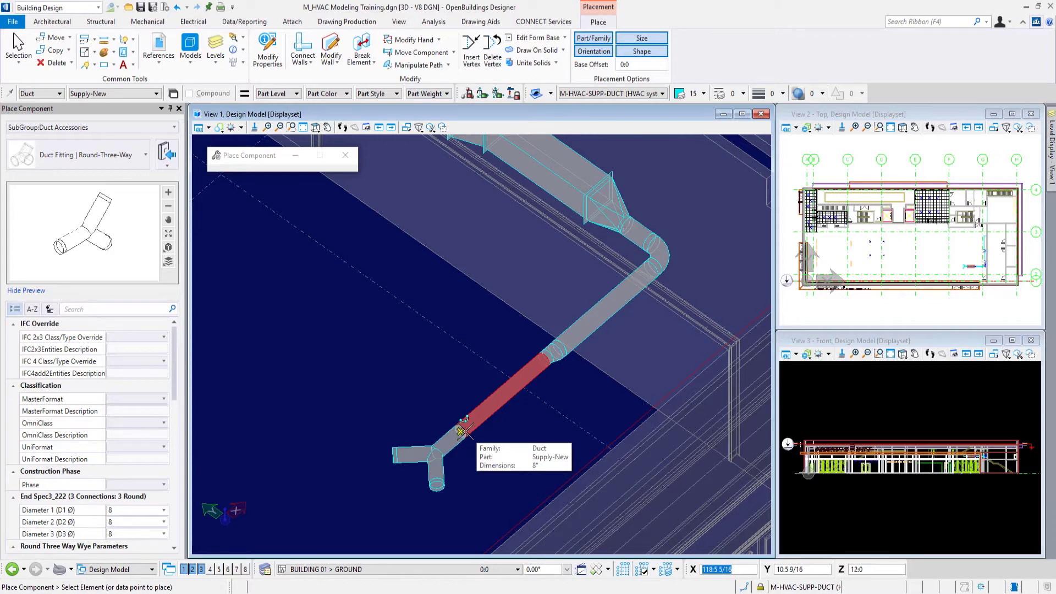
click(464, 430)
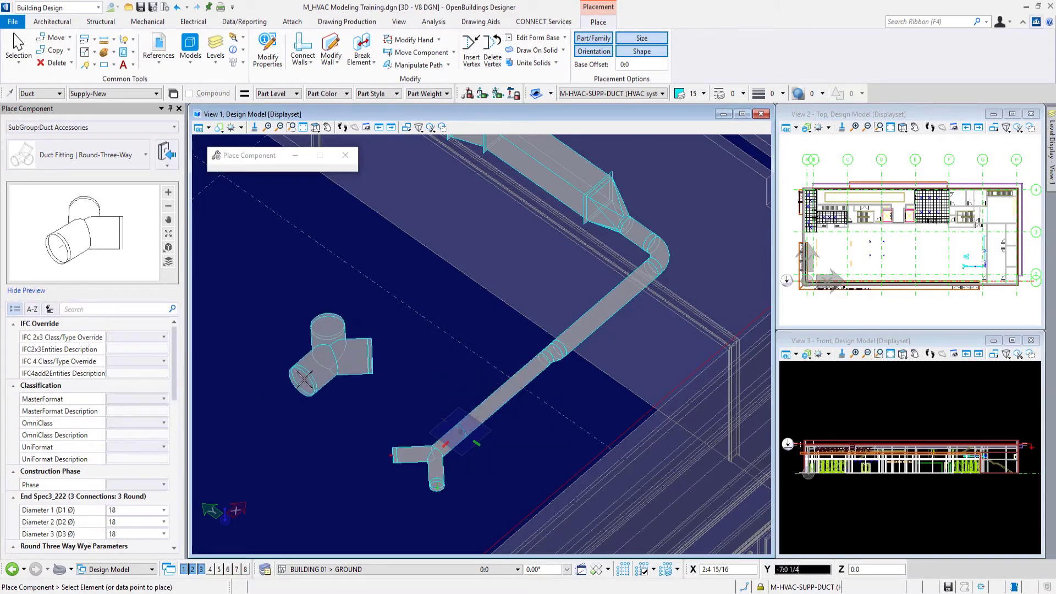
key(Escape)
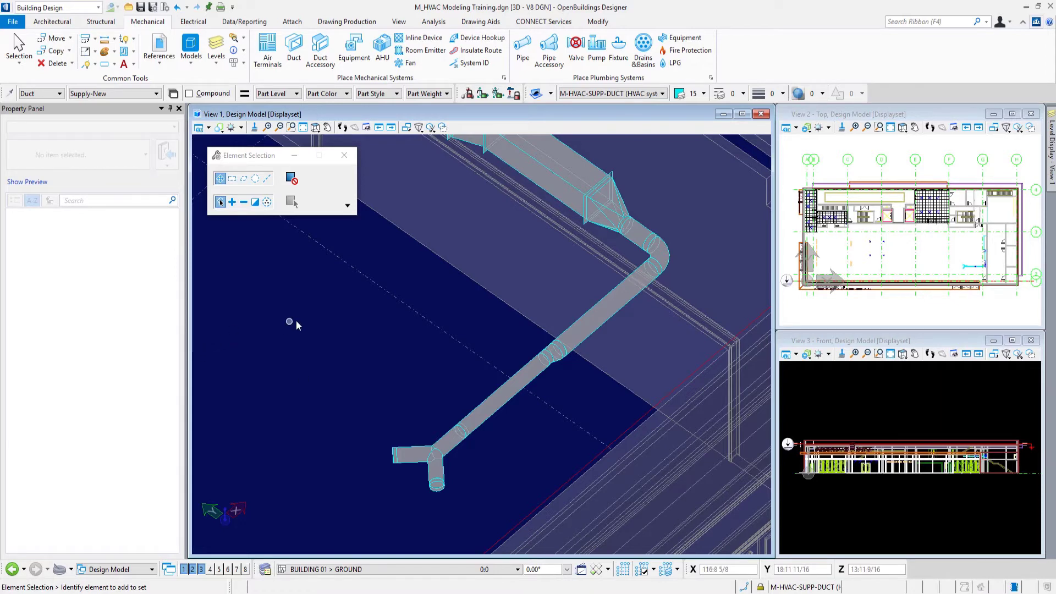
- Start placing a rectangular duct and set its base offset to 12
click(294, 51)
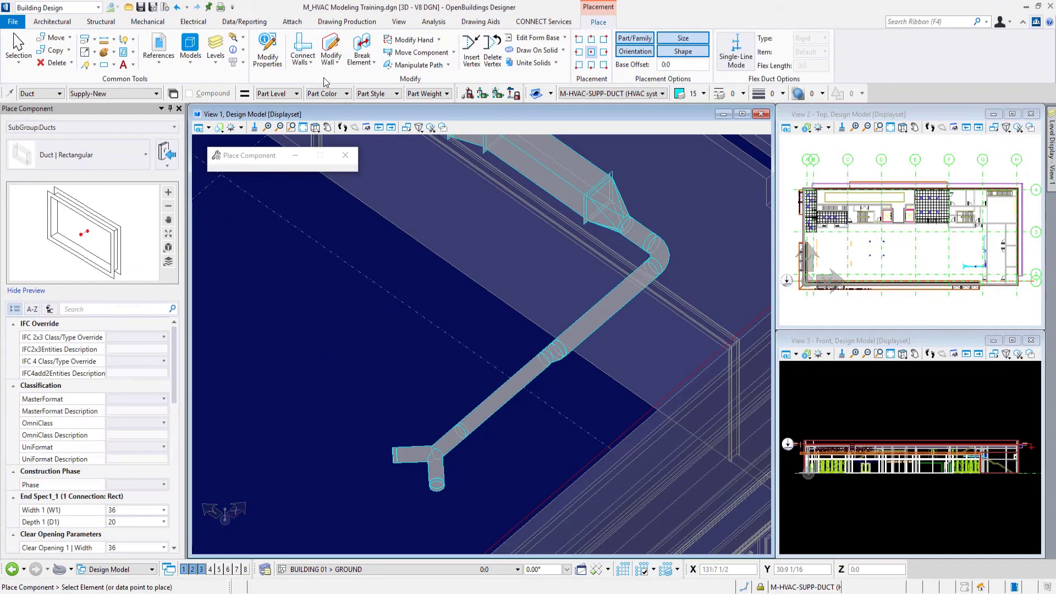
middle_drag(371, 339, 500, 358)
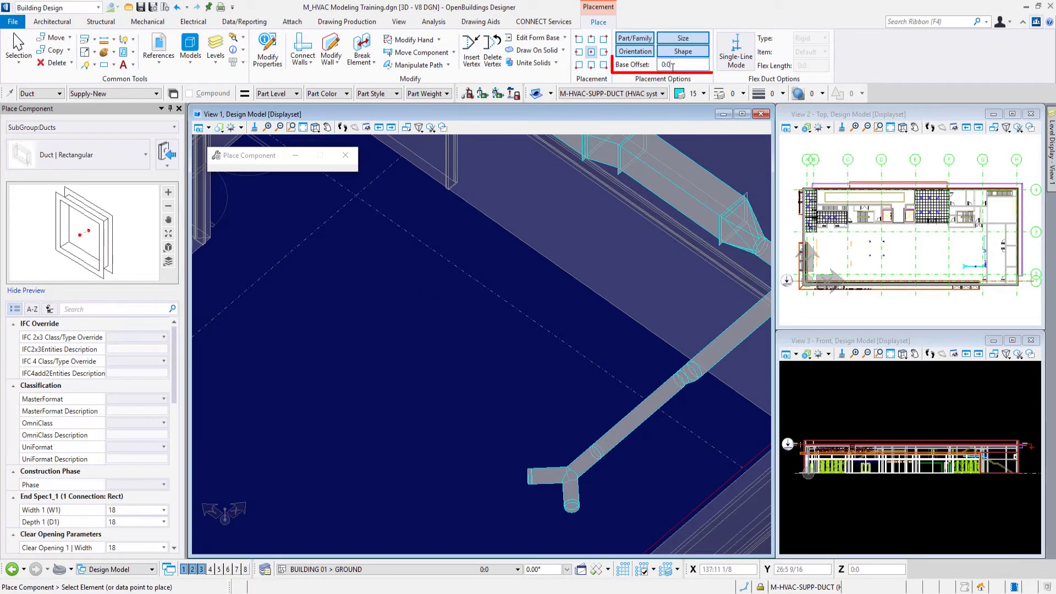
drag(675, 65, 655, 75)
text(12)
key(Return)
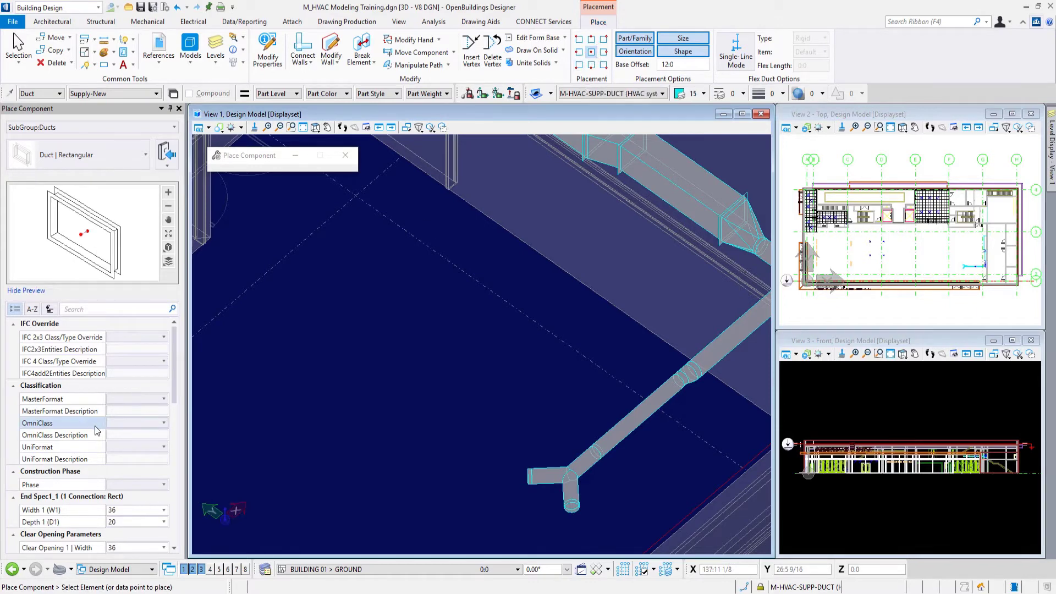
- Set the rectangular duct's Depth 1 (D1) to 24
click(121, 523)
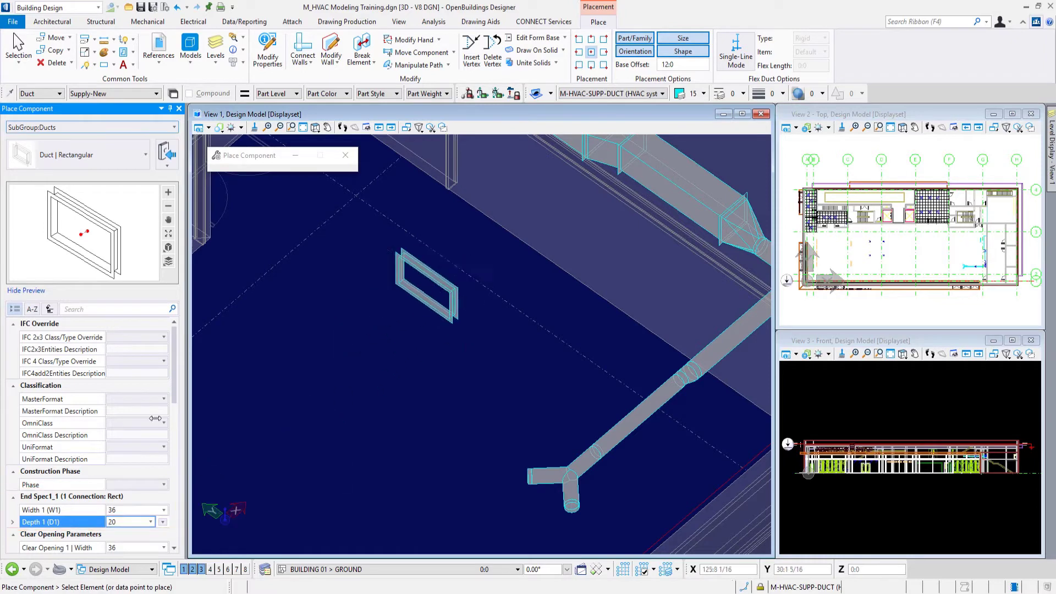
double_click(129, 521)
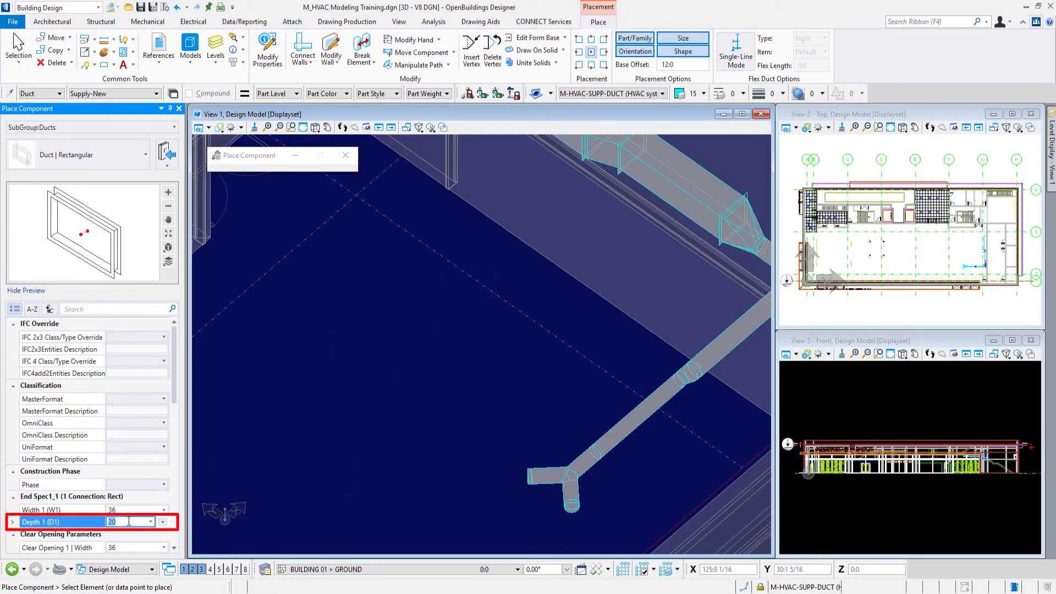
text(24)
key(Return)
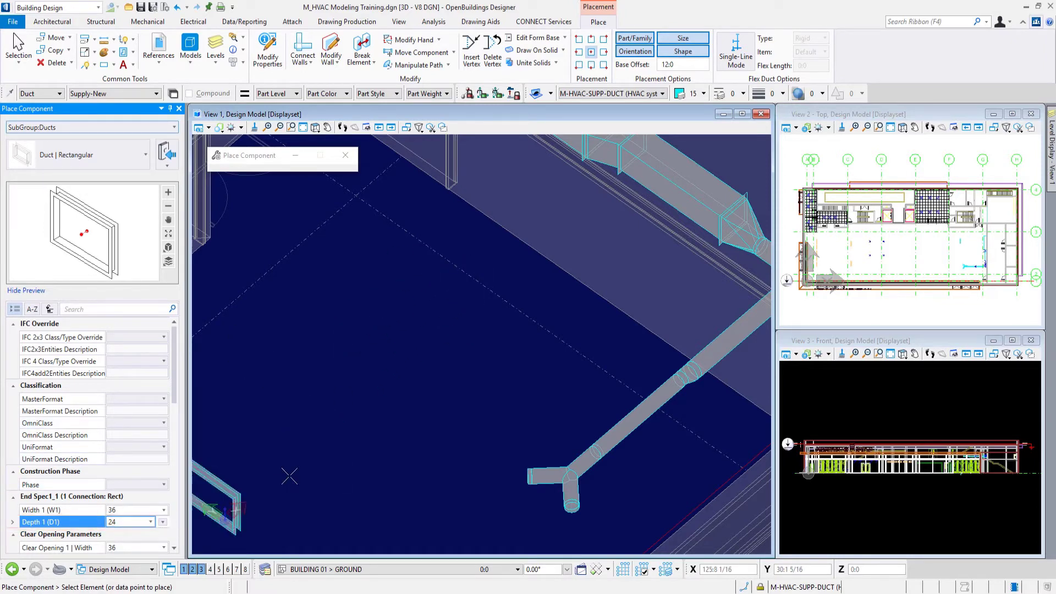
- Turn on the ACS plane locks and place one straight rectangular duct run in the open area beside the round duct, parallel to it
click(483, 95)
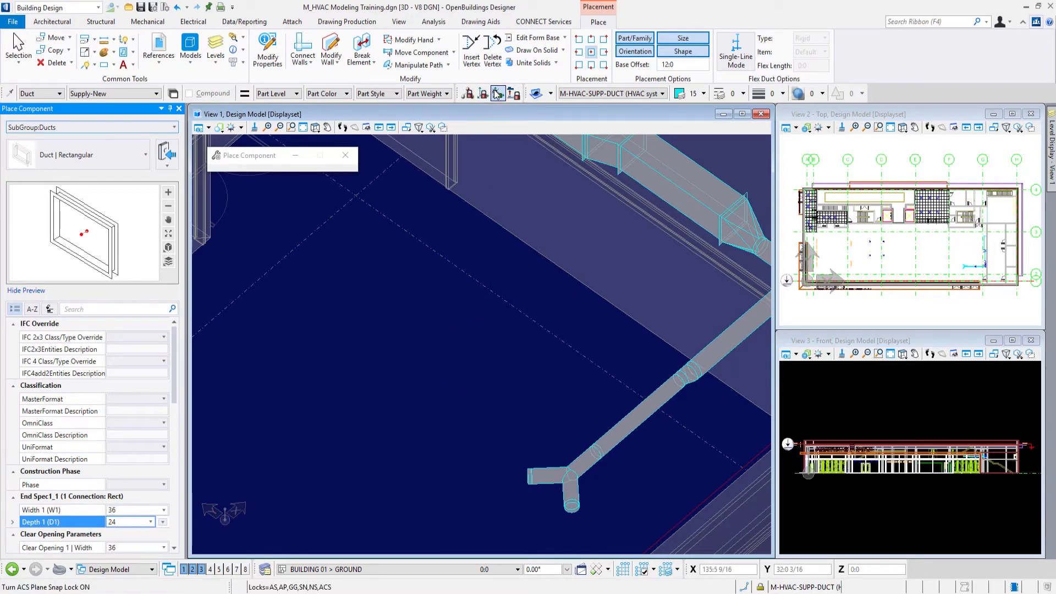
click(443, 428)
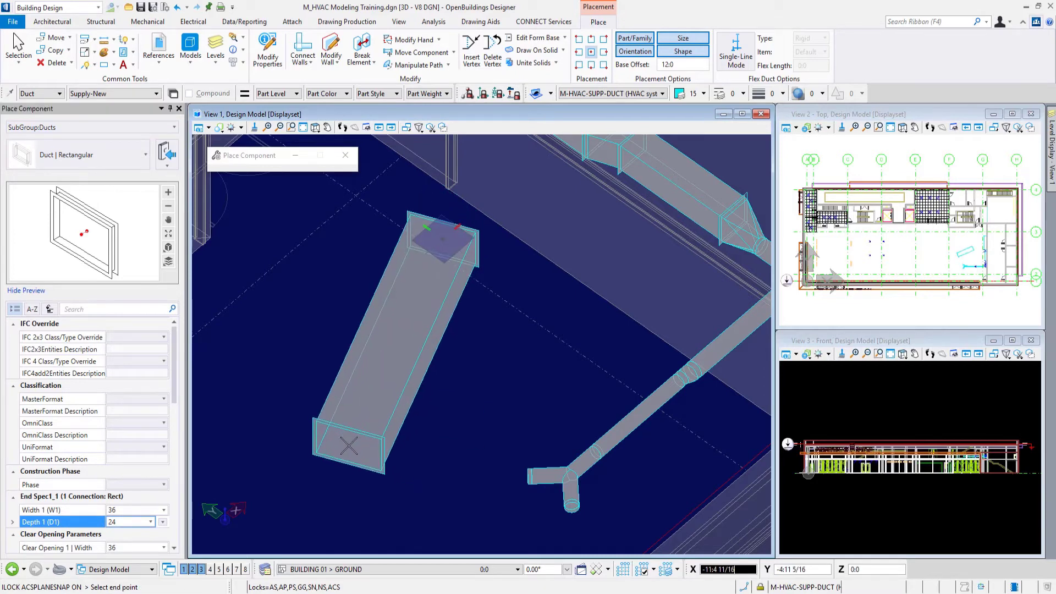
key(Return)
middle_drag(414, 426, 523, 394)
click(410, 451)
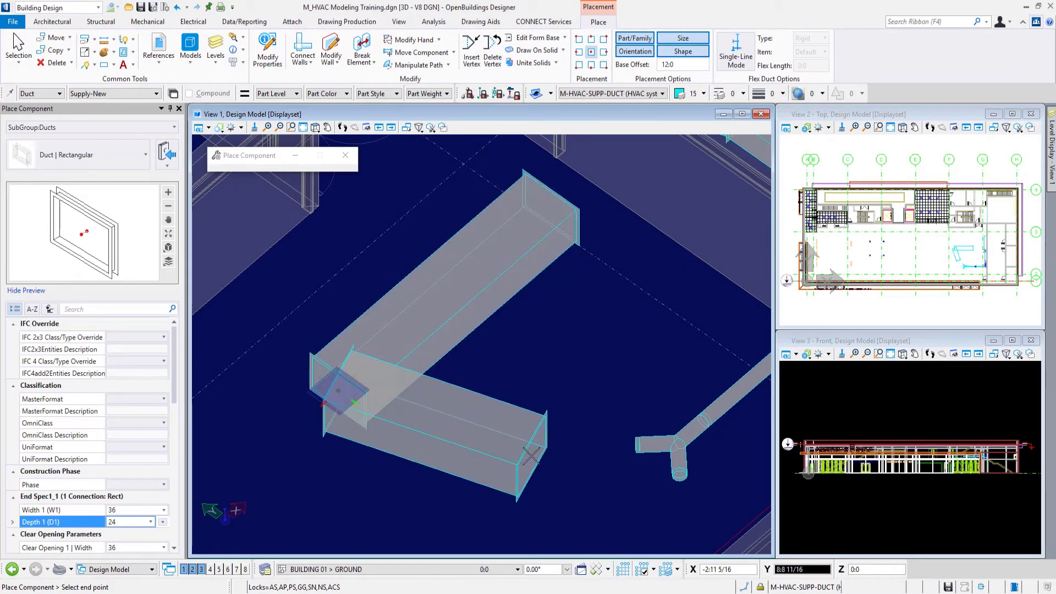
right_click(543, 436)
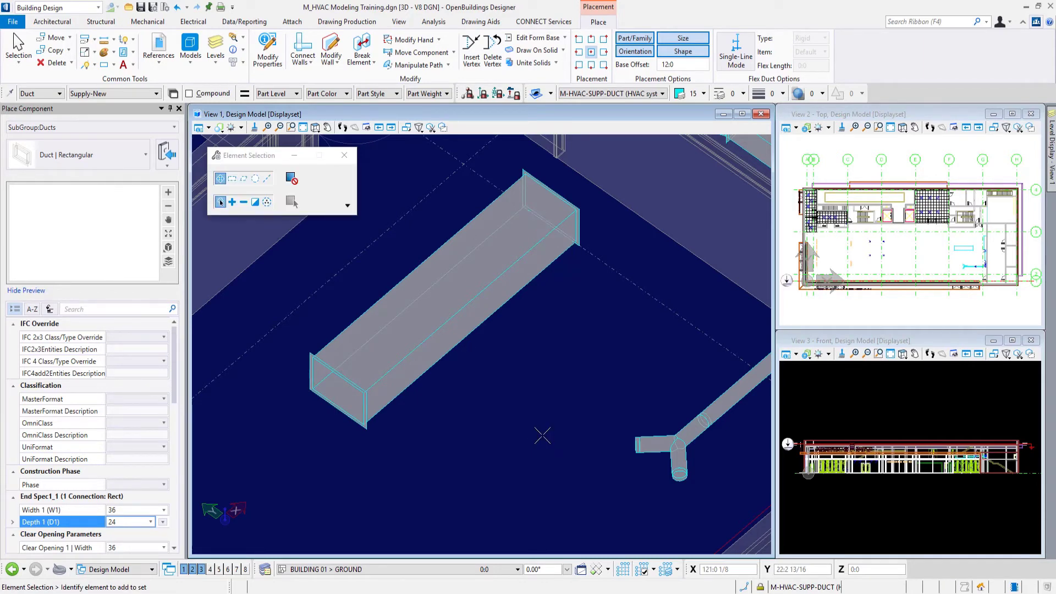
key(Escape)
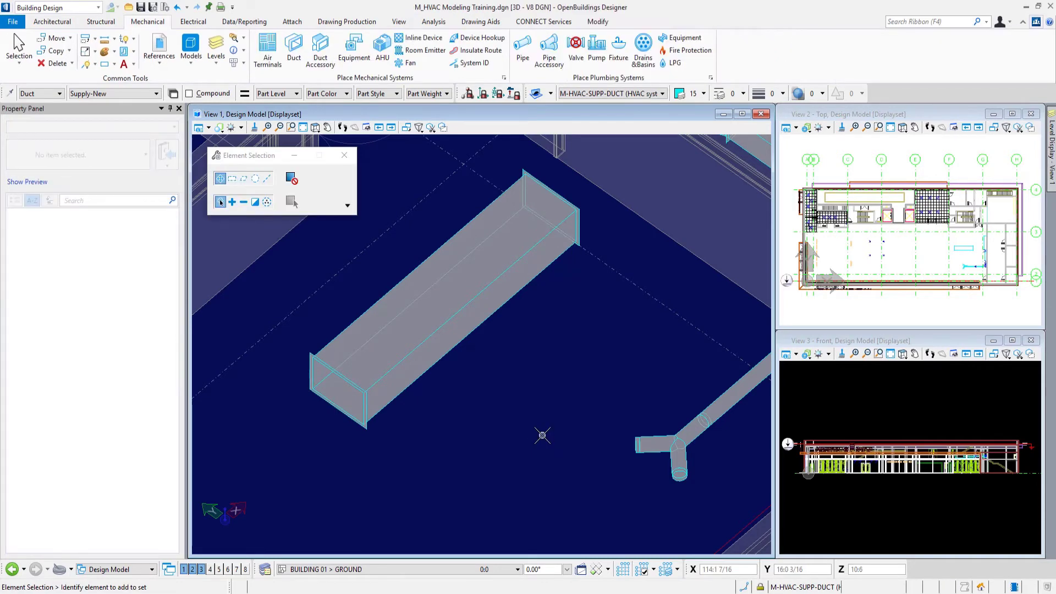
- Search the duct accessory catalog for "Breech" and choose the Duct Fitting | Rectangular-Breech component
click(317, 65)
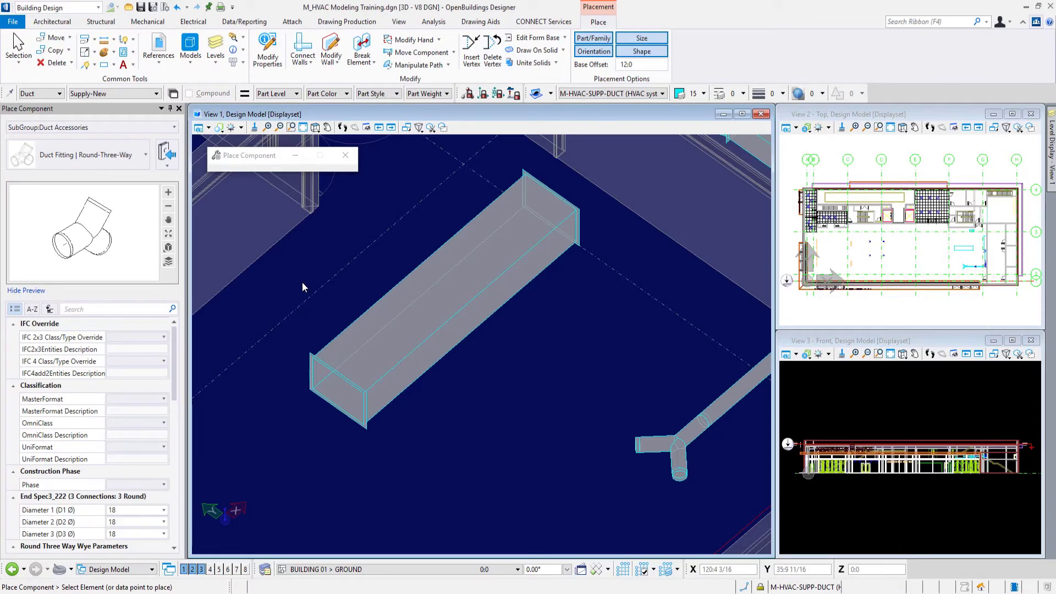
click(121, 163)
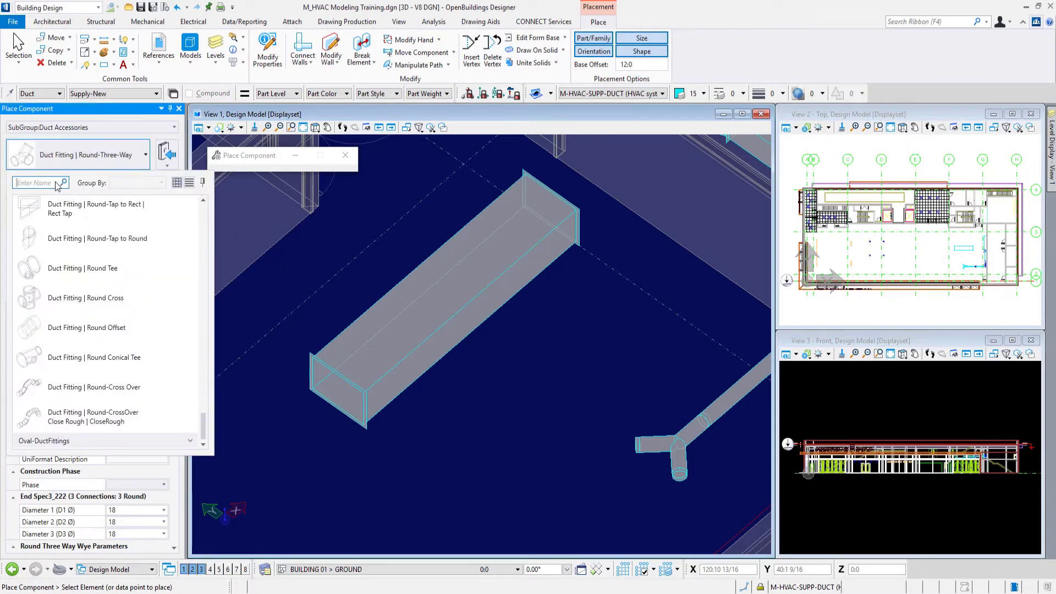
click(56, 183)
text(B)
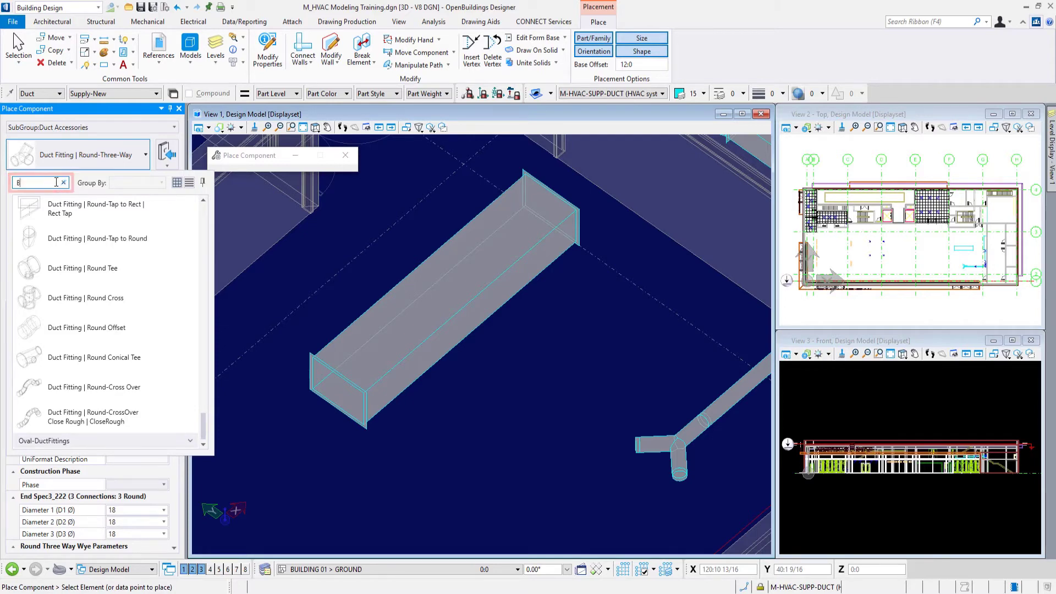
text(reech)
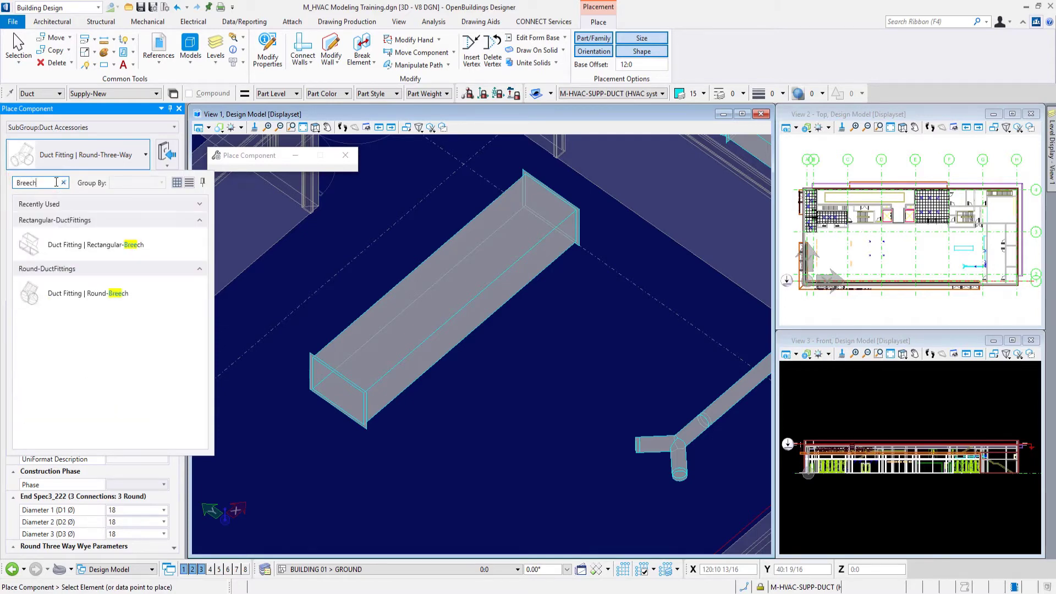
click(87, 238)
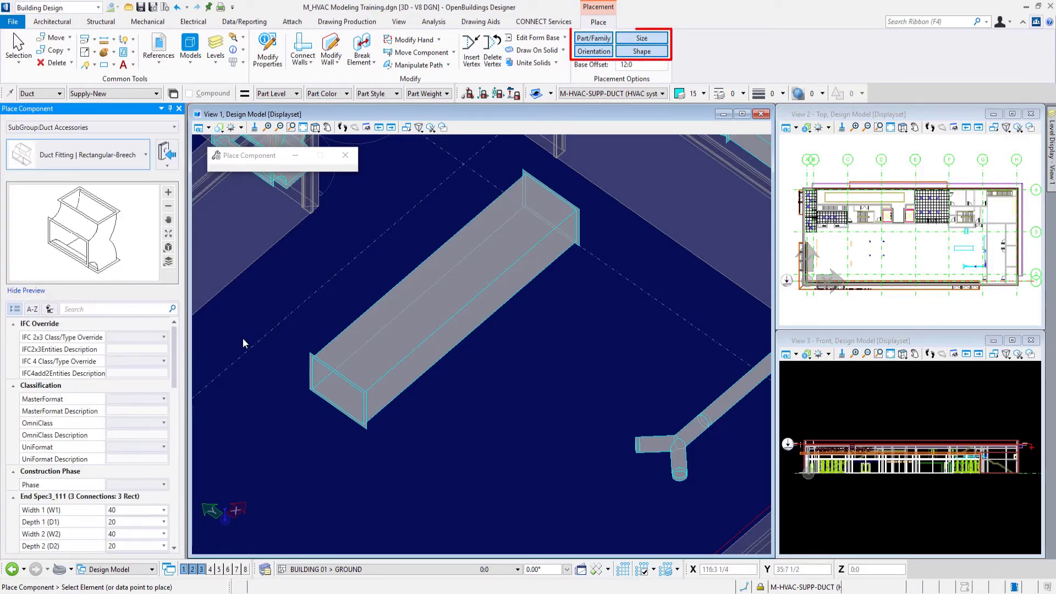
- Turn off the ACS plane locks and set the breech fitting's Branch 1 and Branch 2 extensions to 10
click(488, 97)
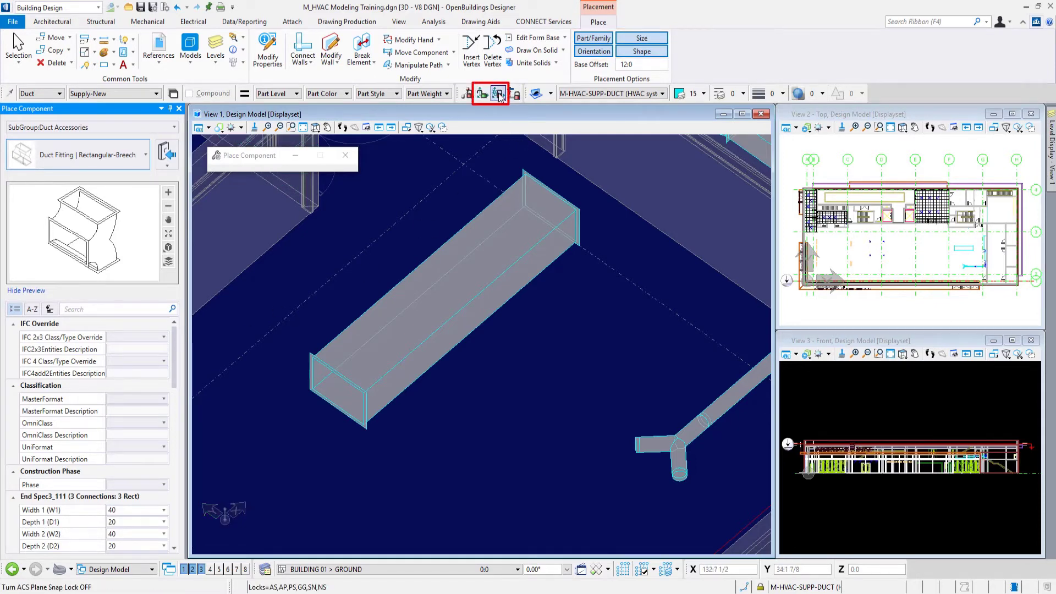
middle_drag(285, 352, 363, 270)
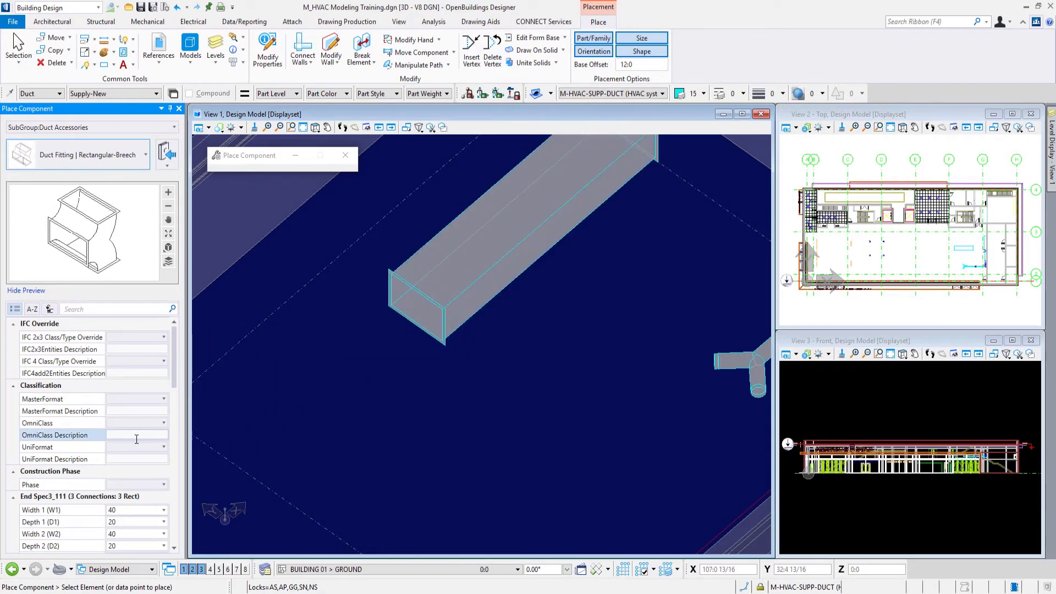
scroll(137, 439, down, 3)
scroll(136, 445, down, 4)
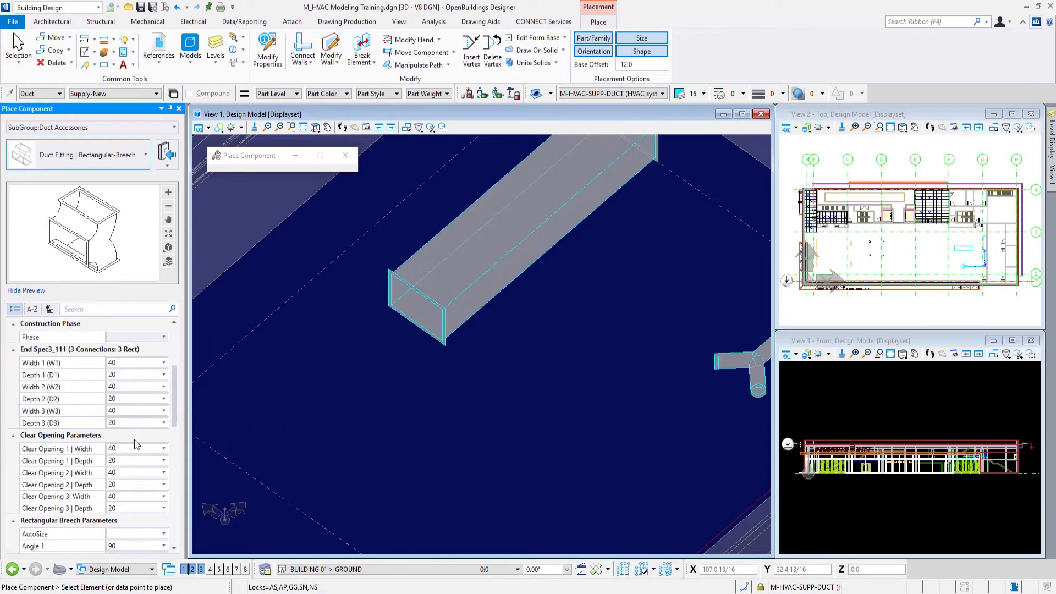
scroll(132, 447, down, 2)
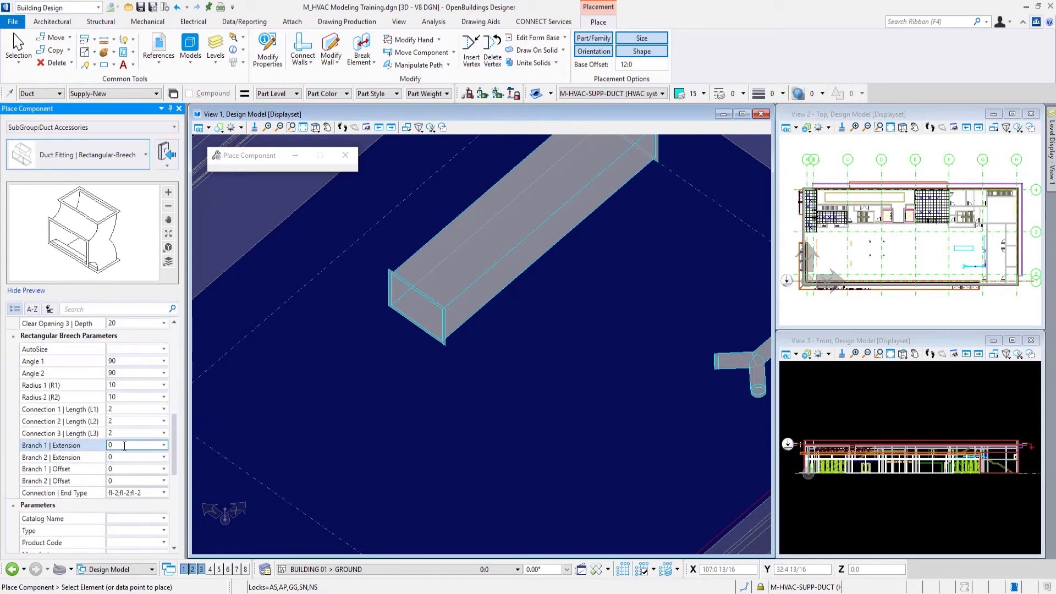
click(124, 446)
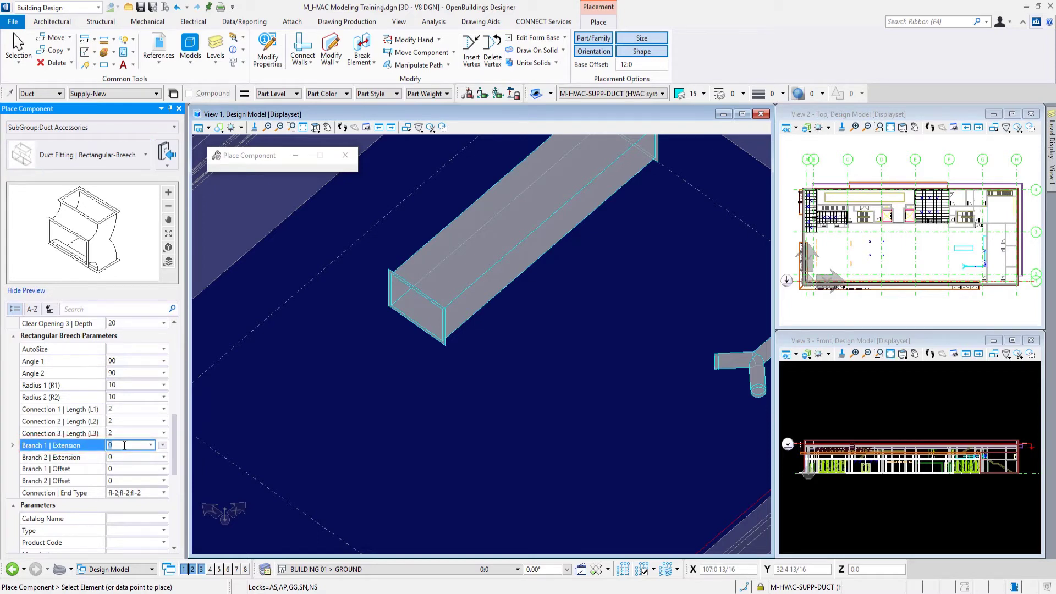
text(10)
click(119, 457)
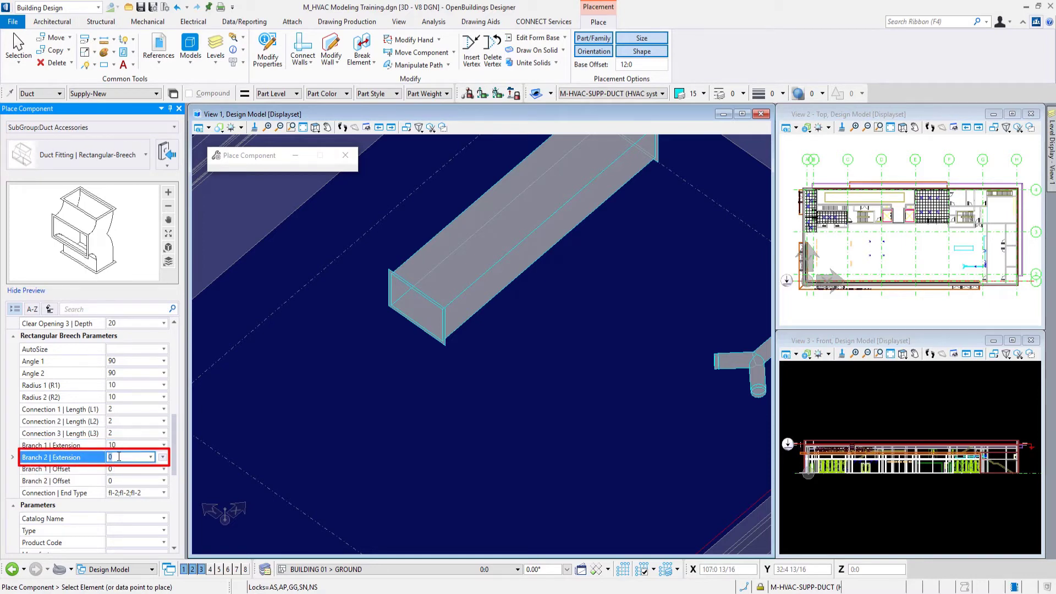
text(10)
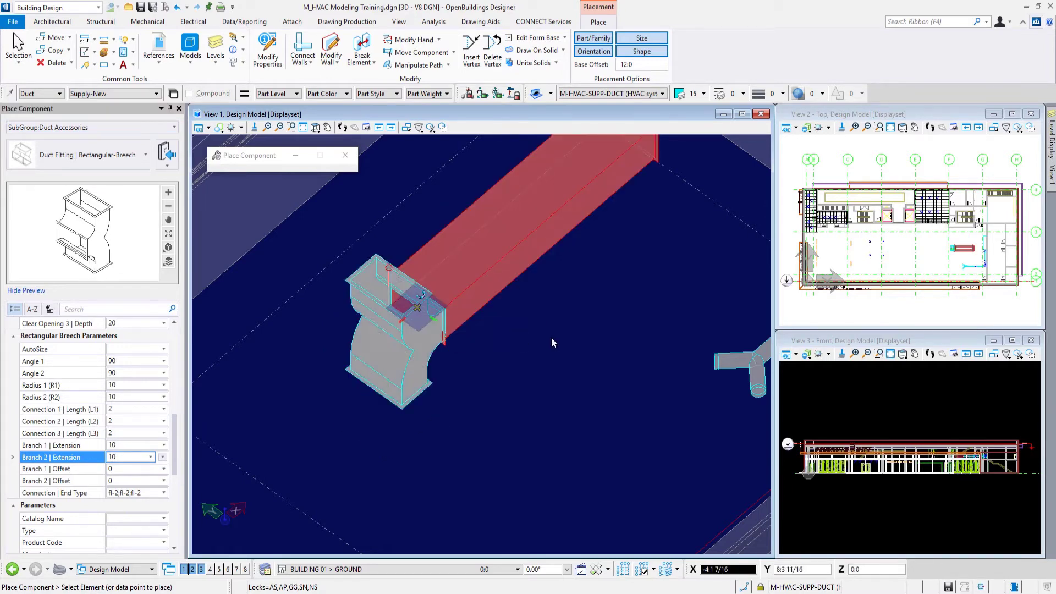
- Attach the rectangular breech fitting to the open end of the rectangular duct and end the placement
click(435, 308)
right_click(561, 384)
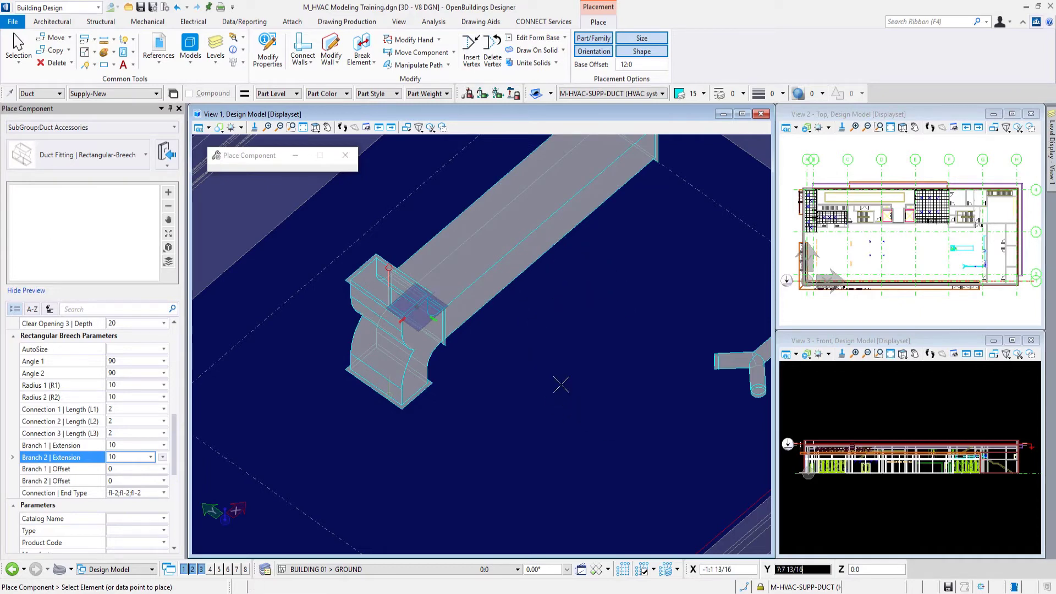
right_click(561, 384)
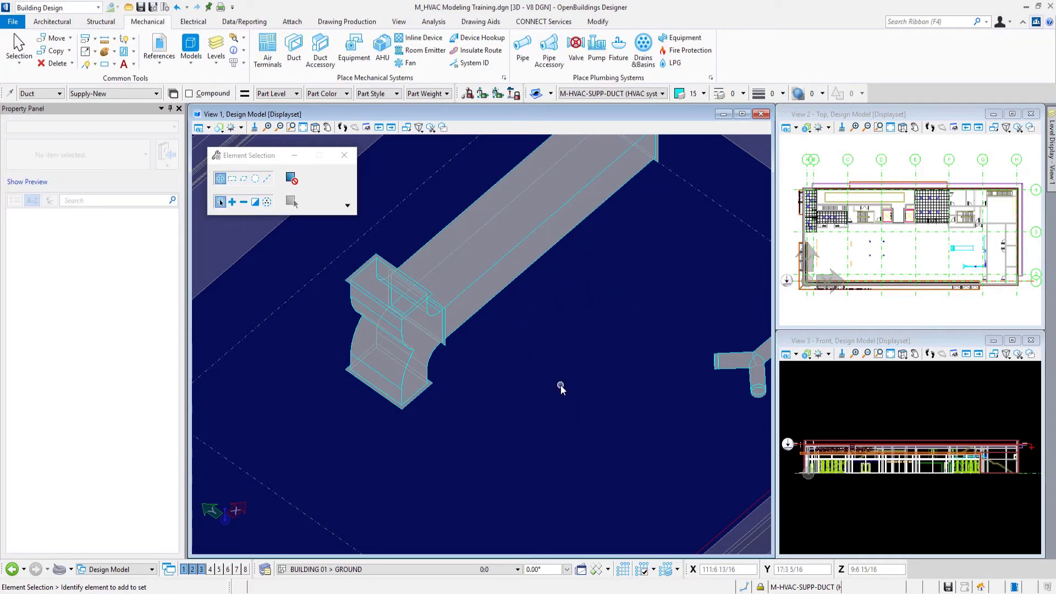
- Modify the placed breech fitting, rotating it so both branches lie horizontally, with its duct connection resized to width 24 and depth 36
double_click(427, 369)
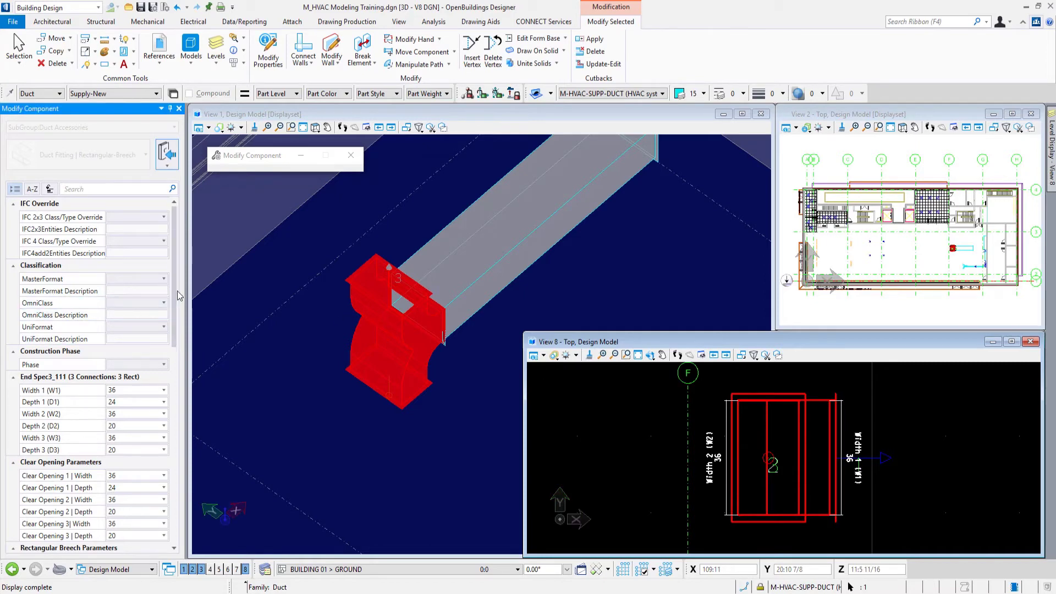
scroll(179, 295, down, 5)
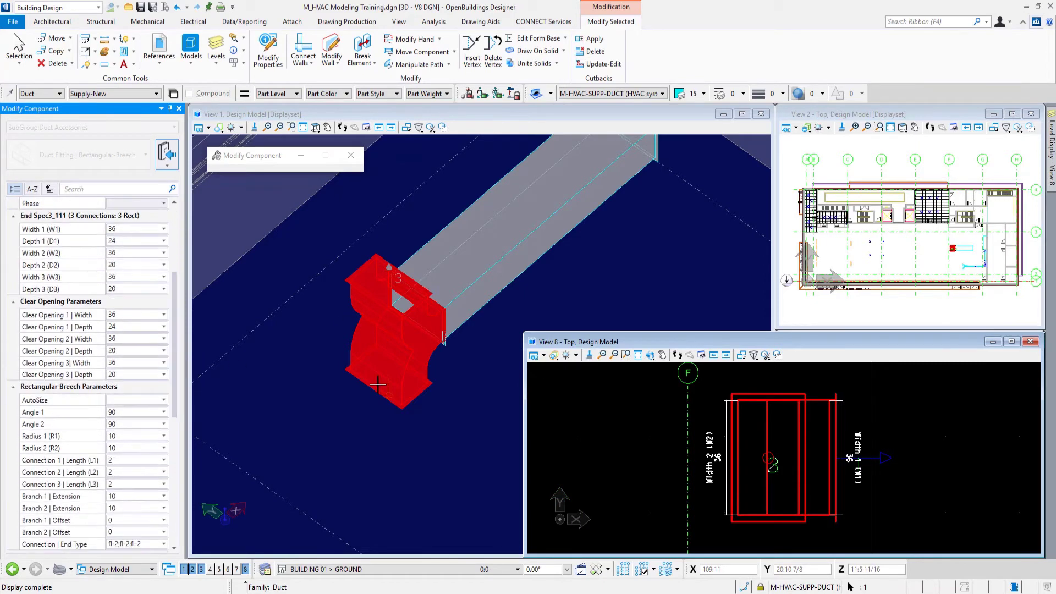
click(311, 353)
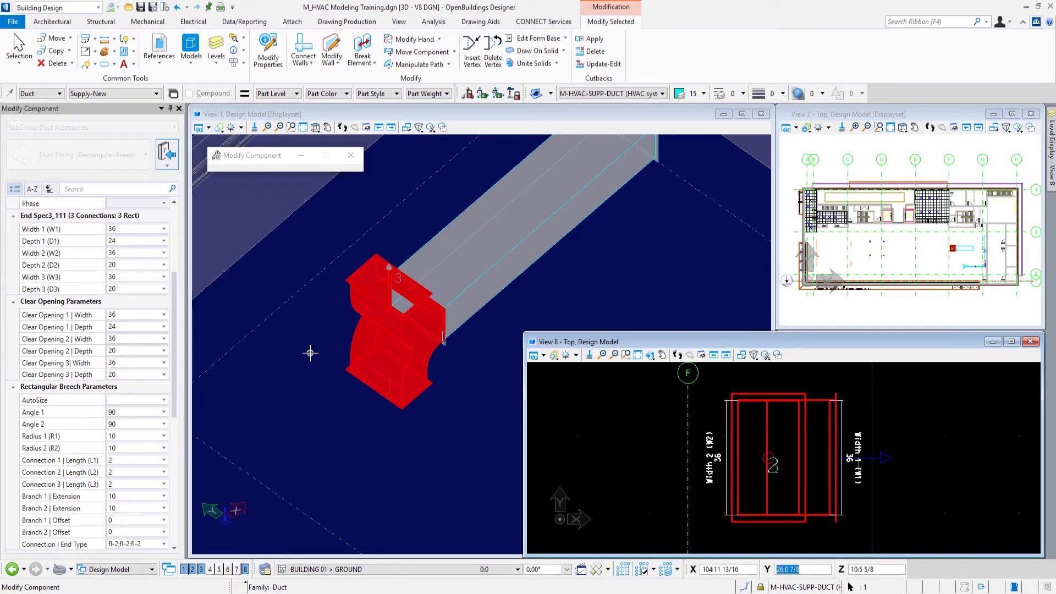
key(r)
key(t)
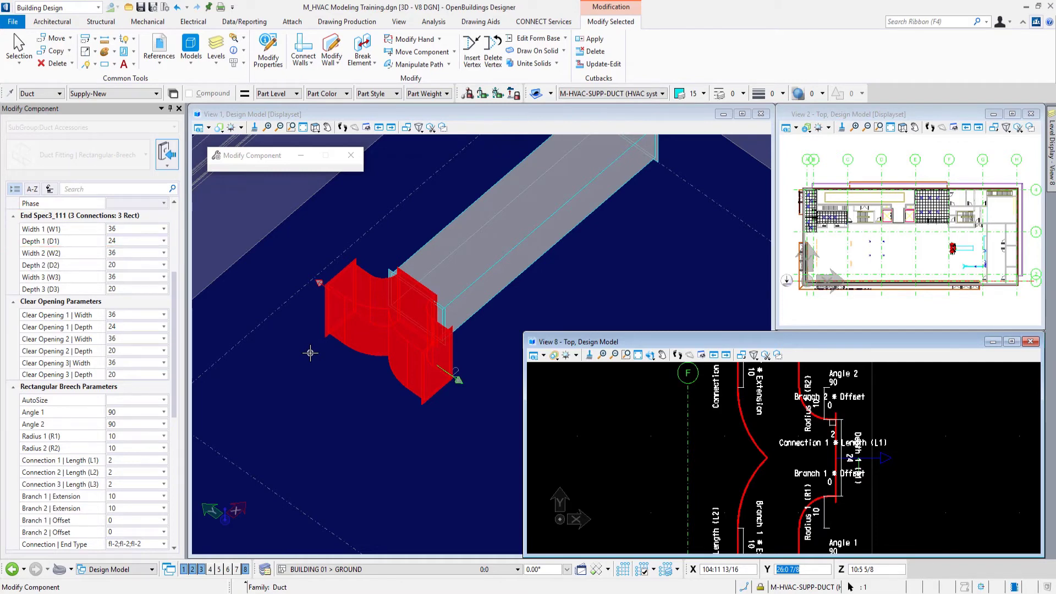
right_click(311, 352)
right_click(310, 352)
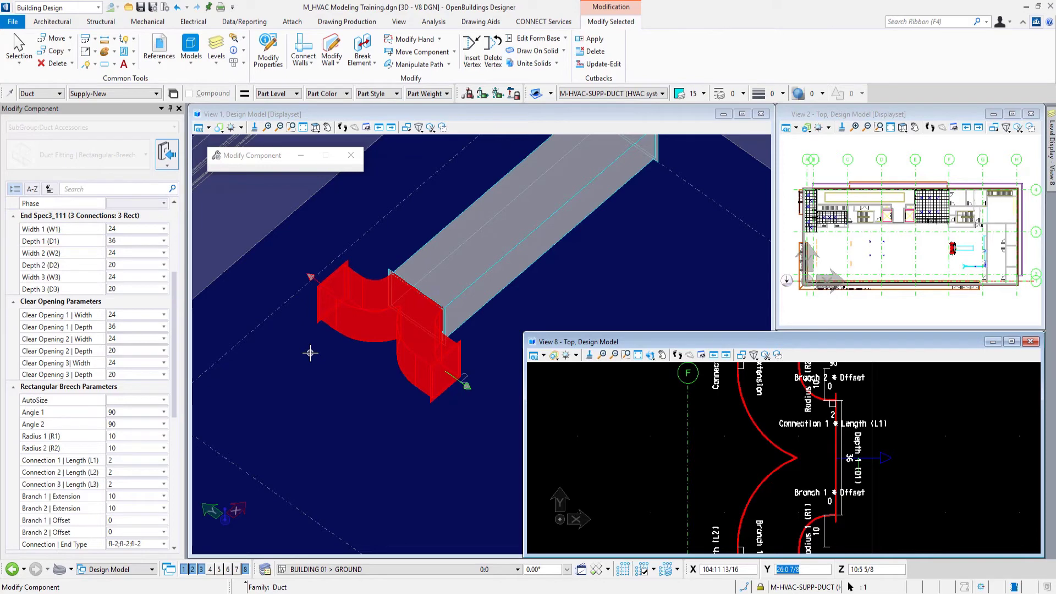
- Set the breech fitting's Branch 1 and Branch 2 offsets to 10, accept the modification and close the View 8 window
click(127, 521)
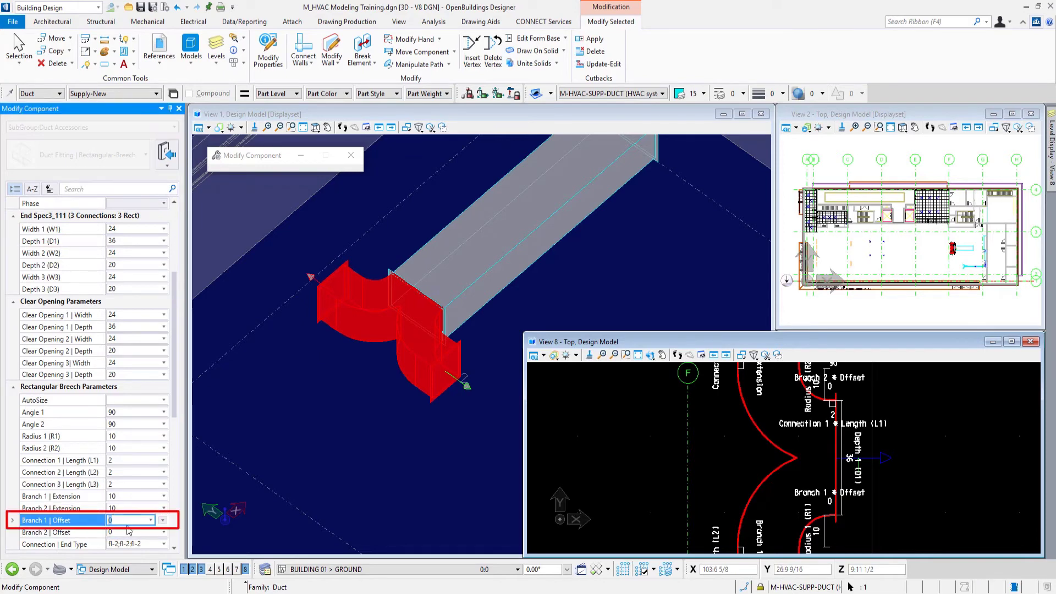
text(10)
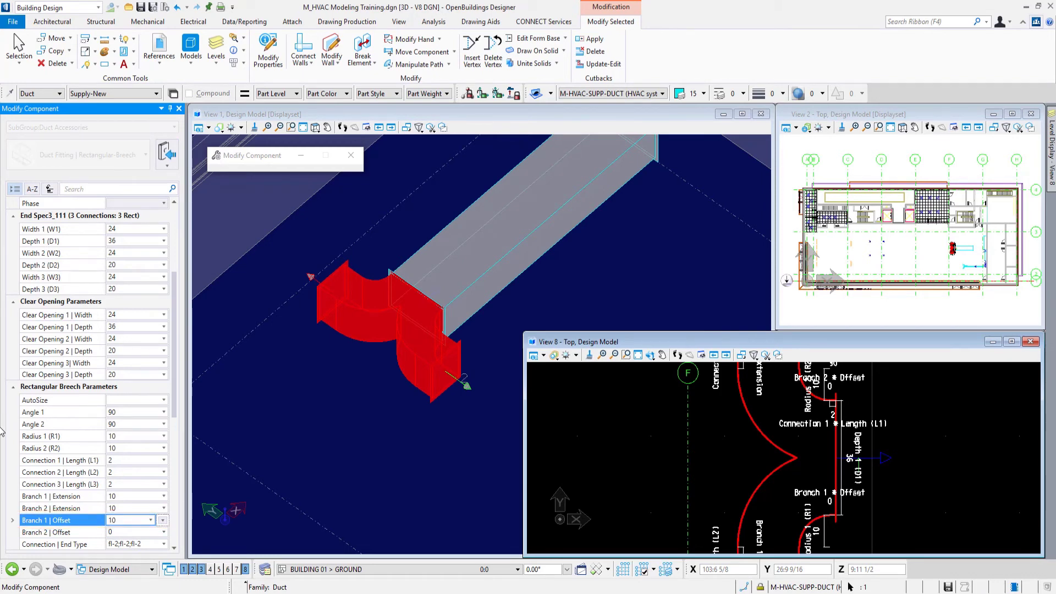
click(118, 532)
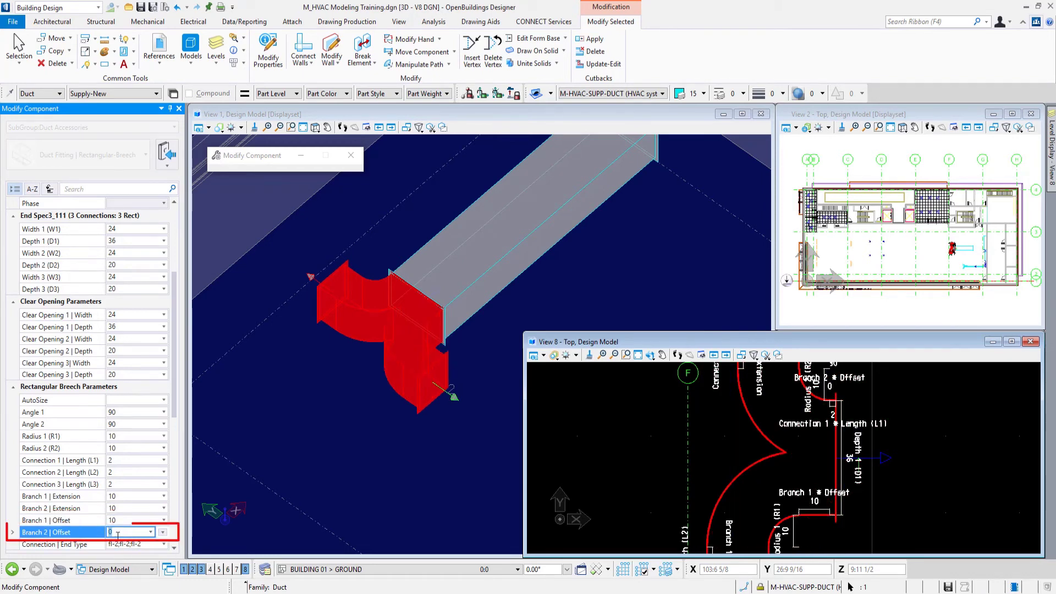
text(10)
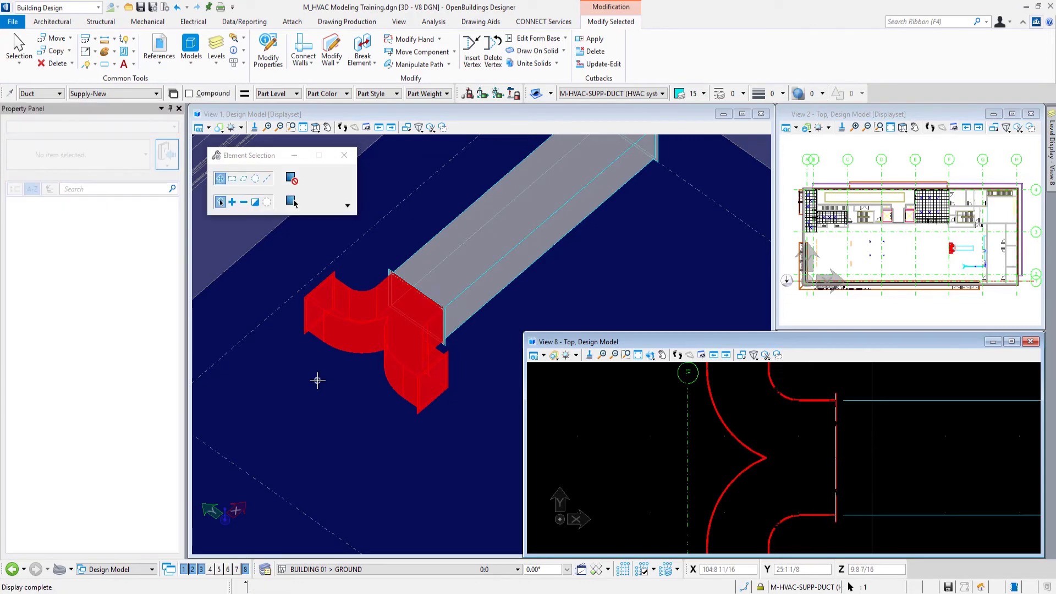
click(317, 381)
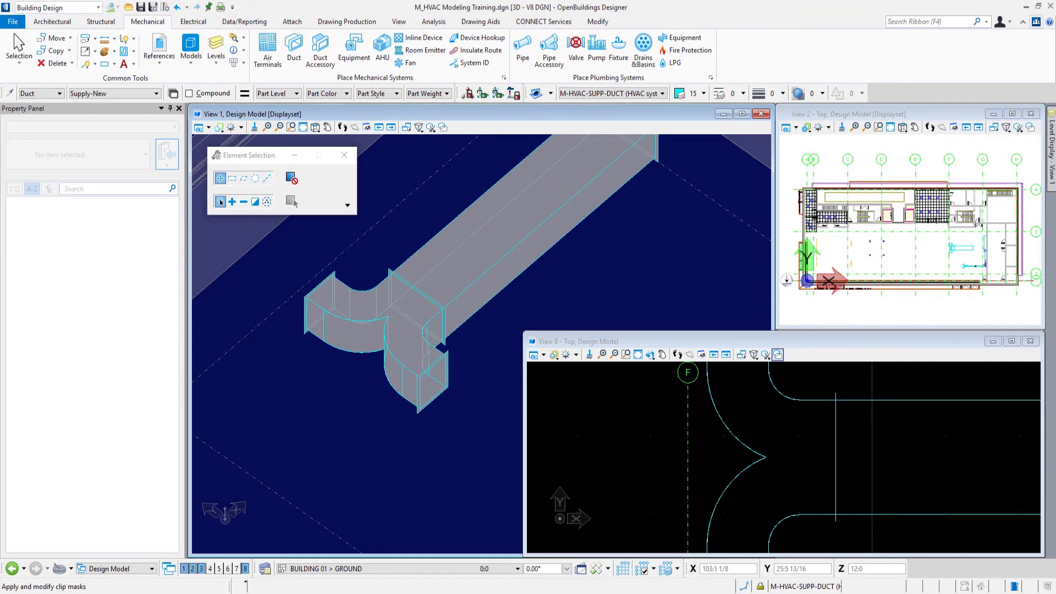
click(1032, 341)
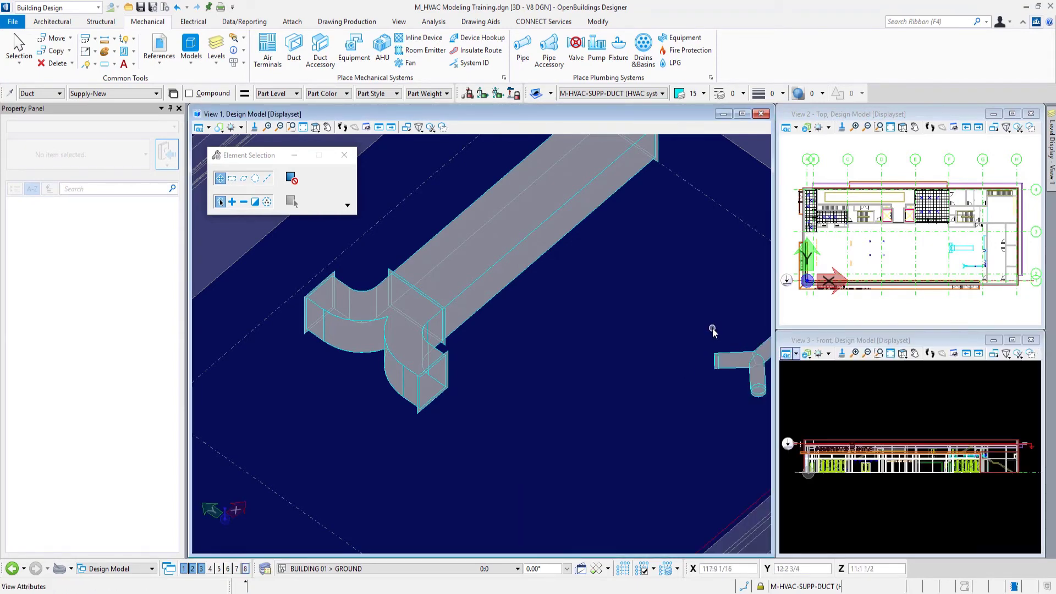
- Start placing a duct accessory, search the fittings for "conical" and choose Duct Fitting | Round-Takeoff to Round | Conical
middle_drag(712, 328, 429, 380)
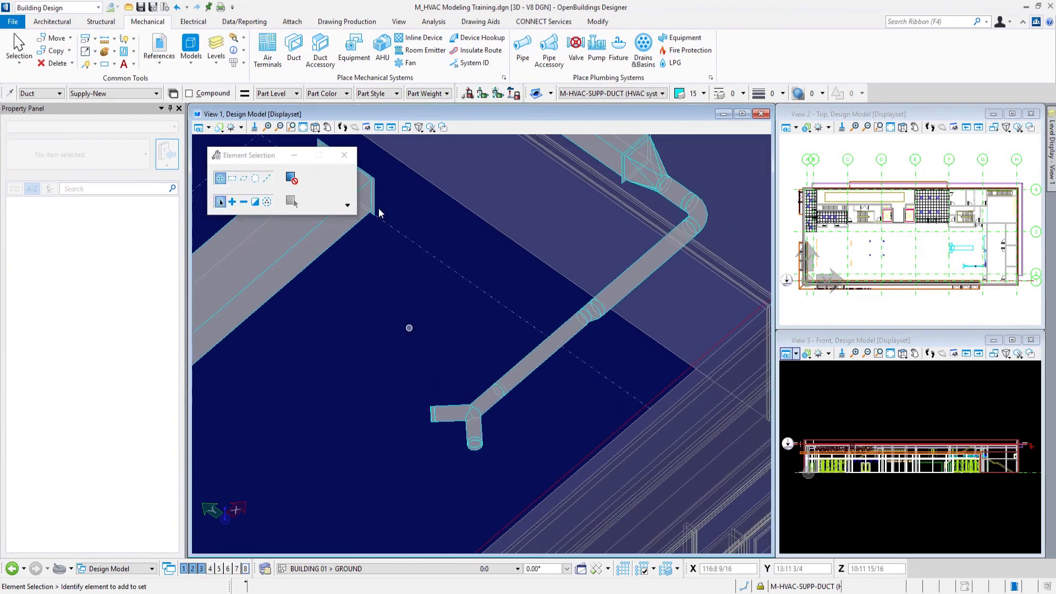
click(322, 65)
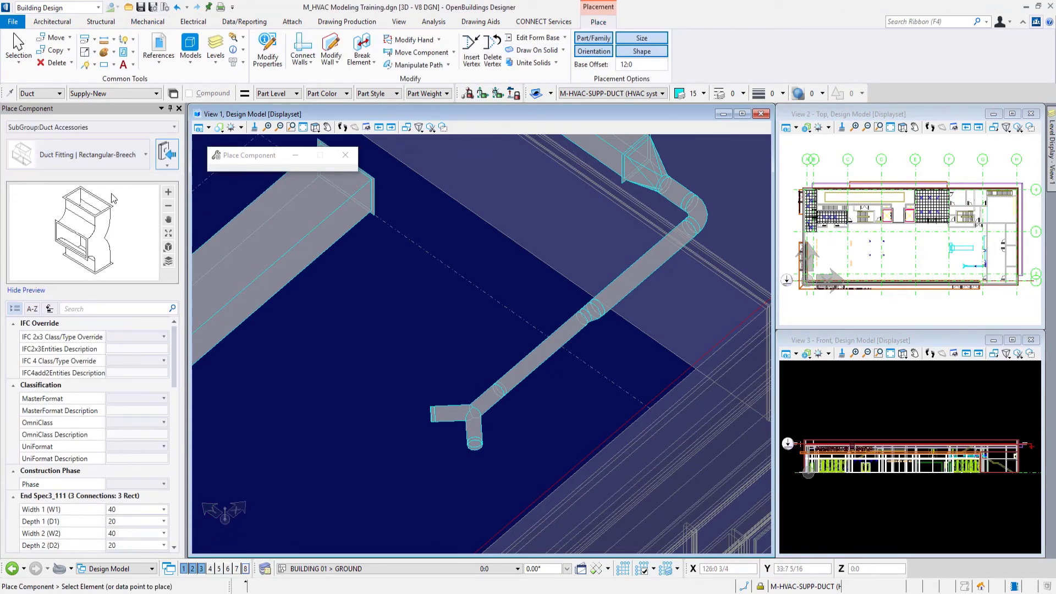
click(142, 159)
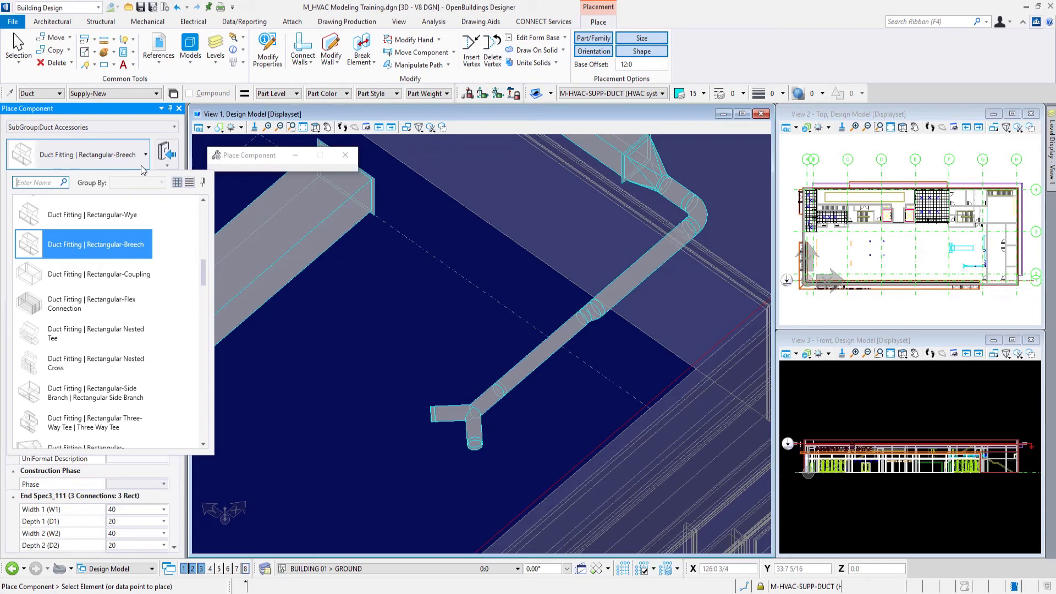
text(conic)
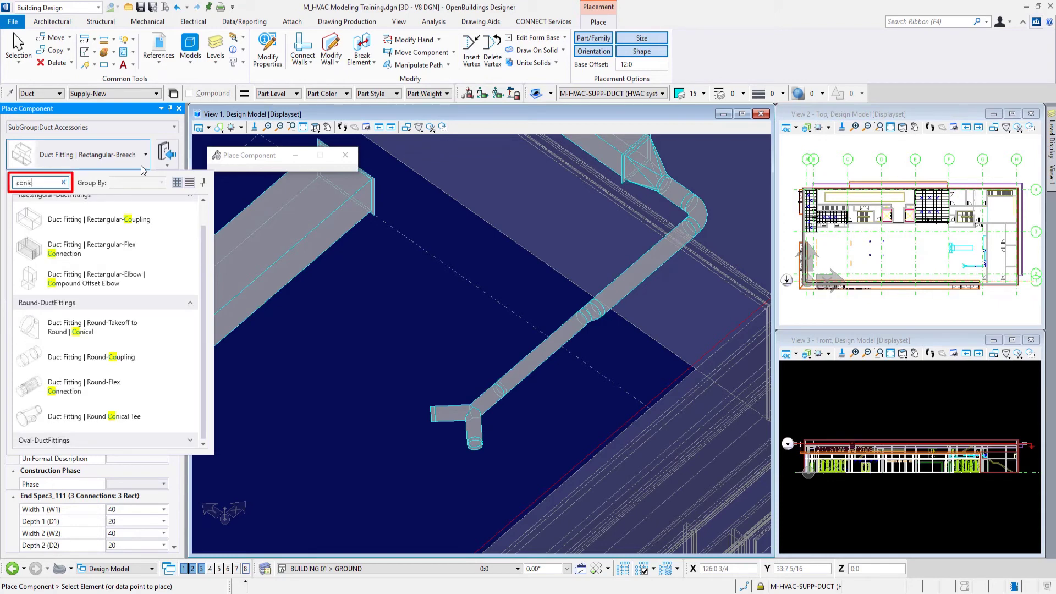
text(al)
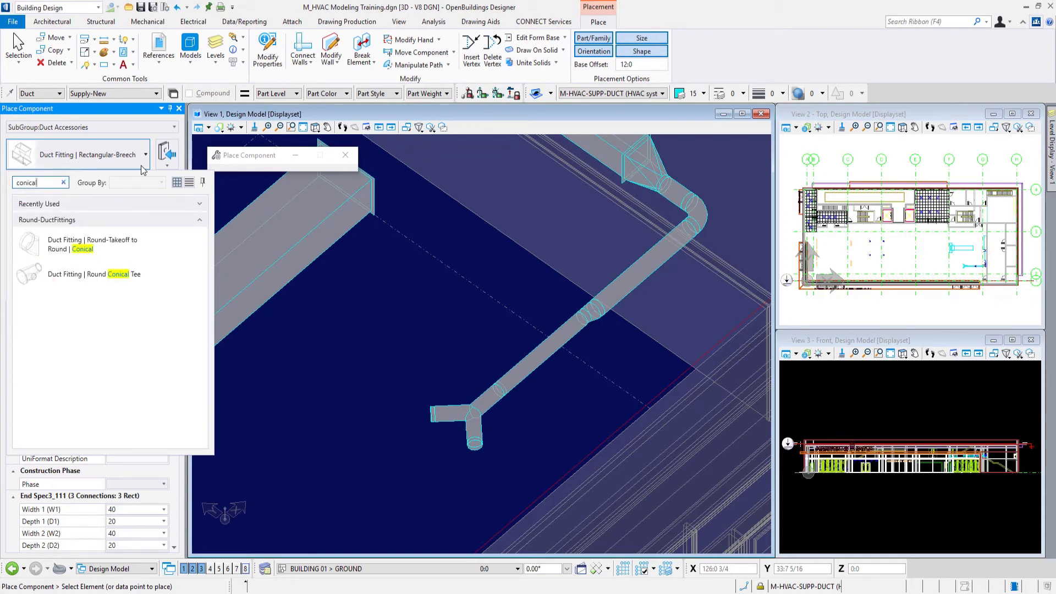
click(85, 249)
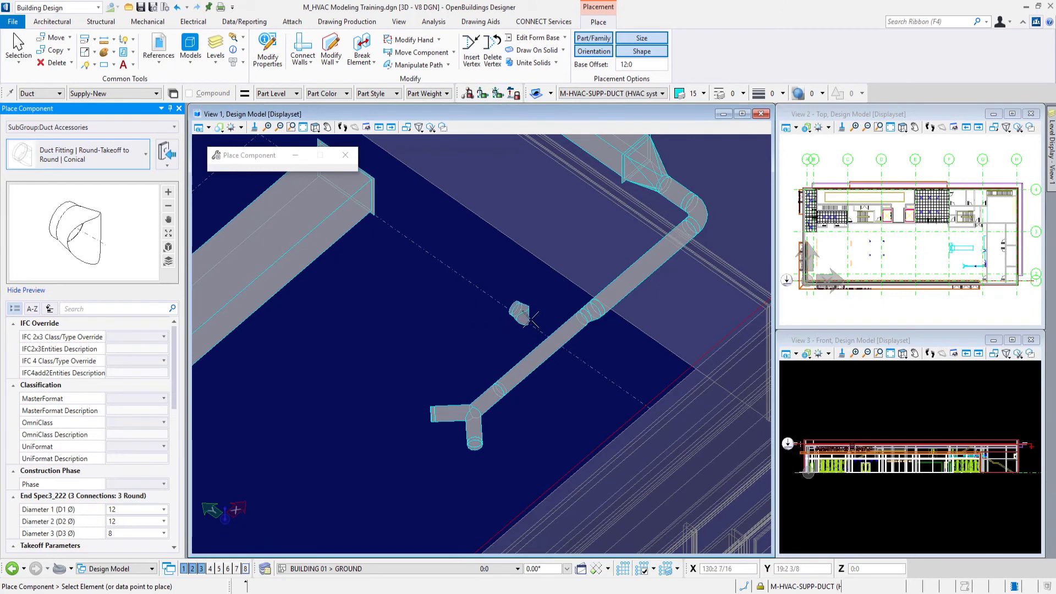
- Attach the conical takeoff to the side of the 8-inch round duct about midway along its length and end the placement
scroll(529, 318, up, 3)
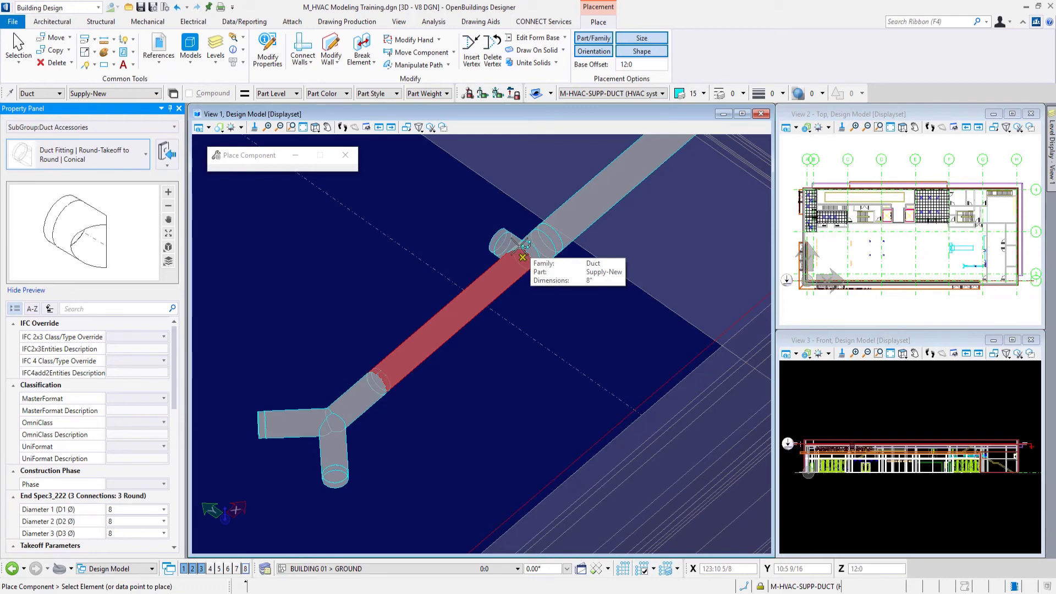
click(518, 246)
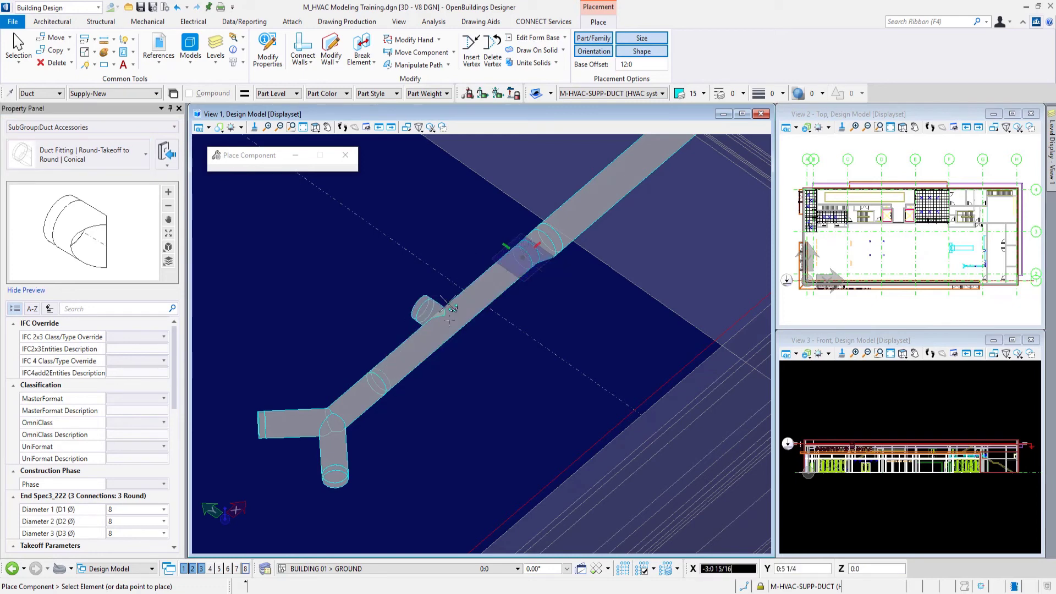
click(483, 342)
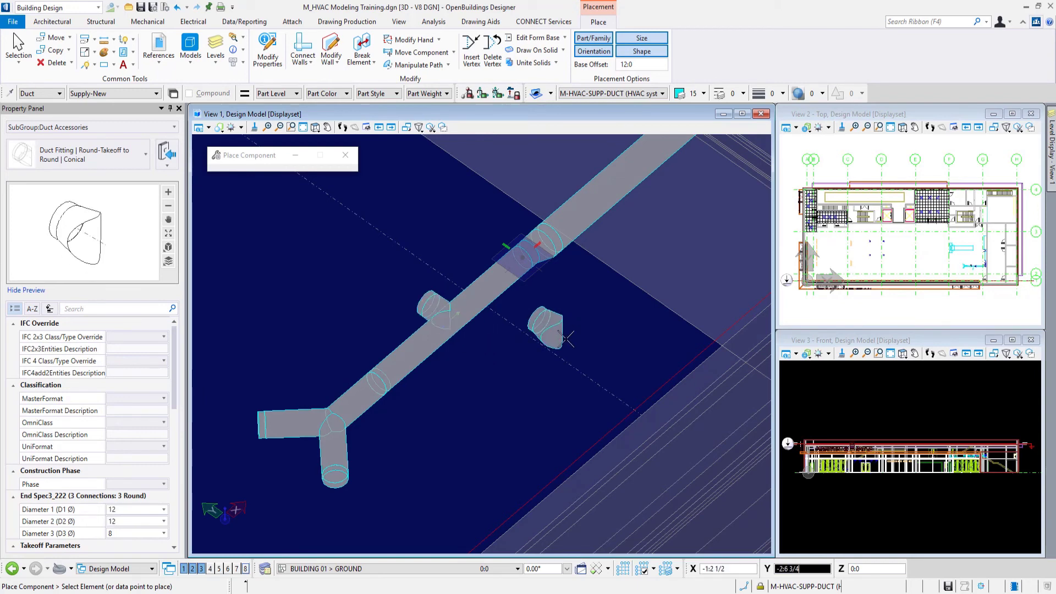
key(Escape)
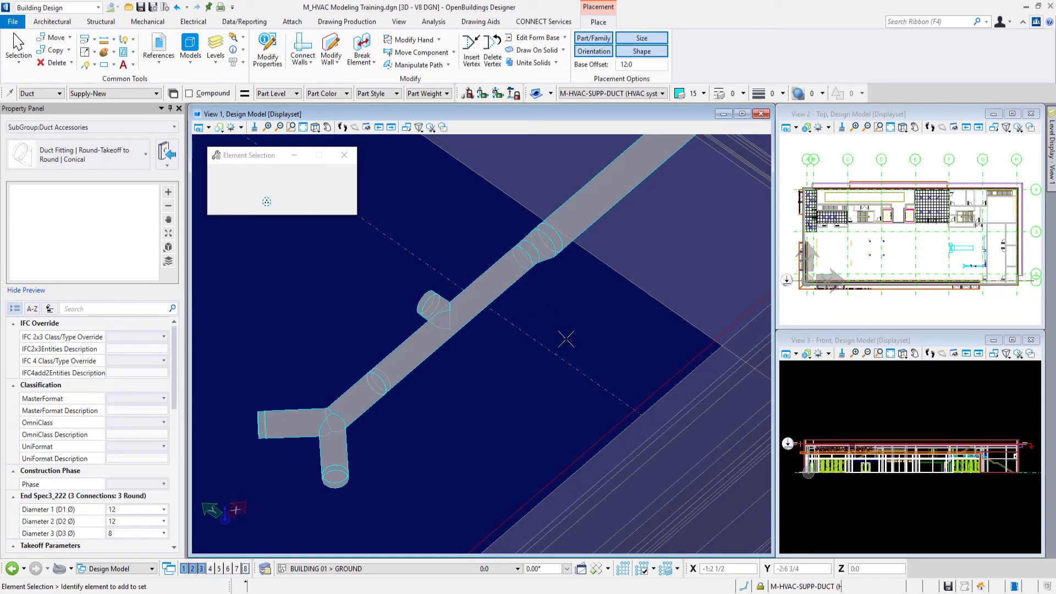
- Modify the placed conical takeoff, rotating it to the opposite side of the round duct, accept the change and close the View 8 window
double_click(432, 299)
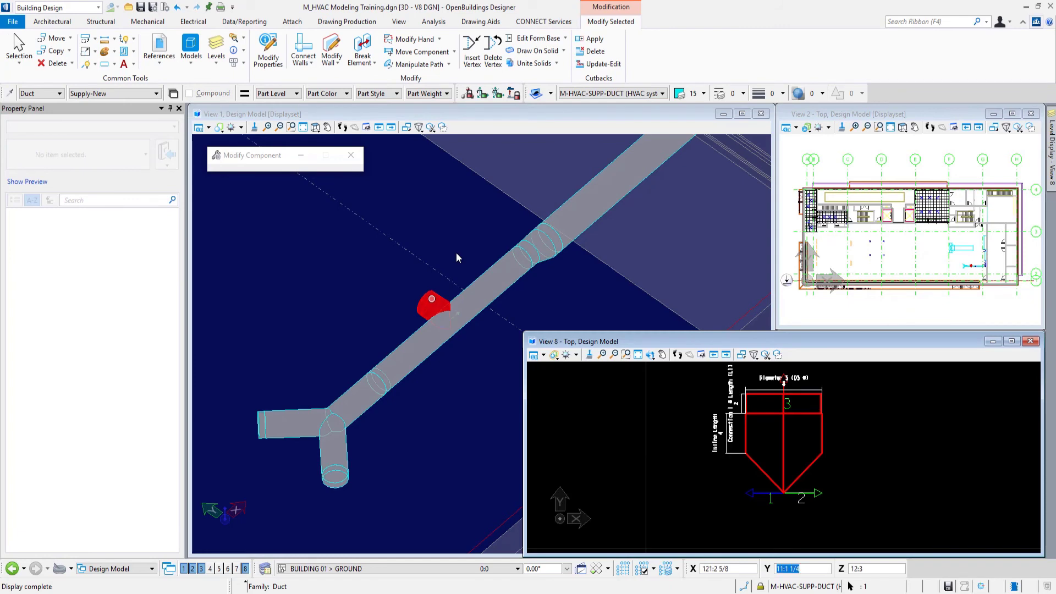
key(r)
key(t)
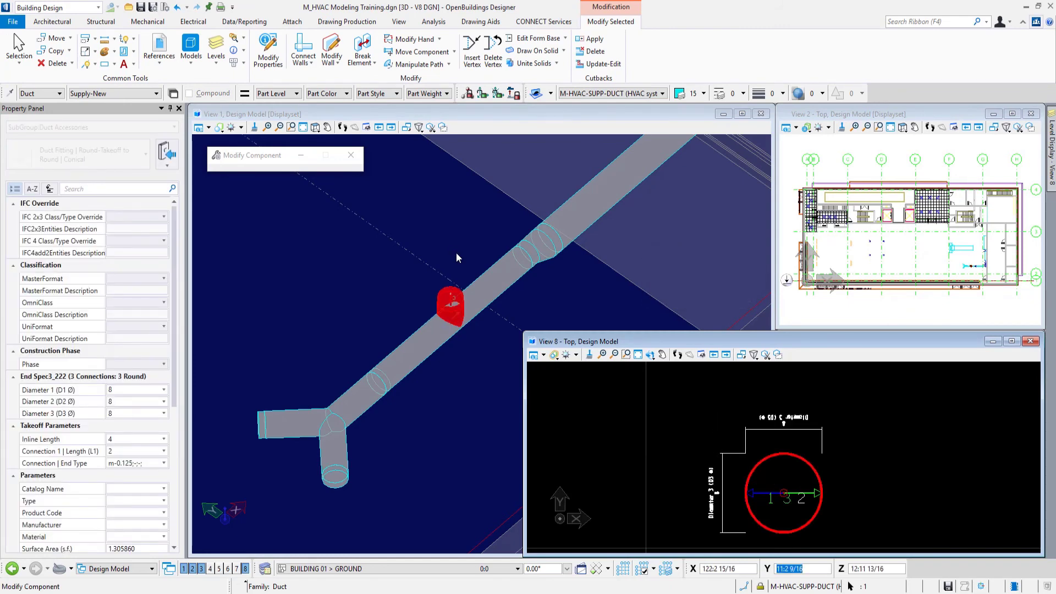
key(r)
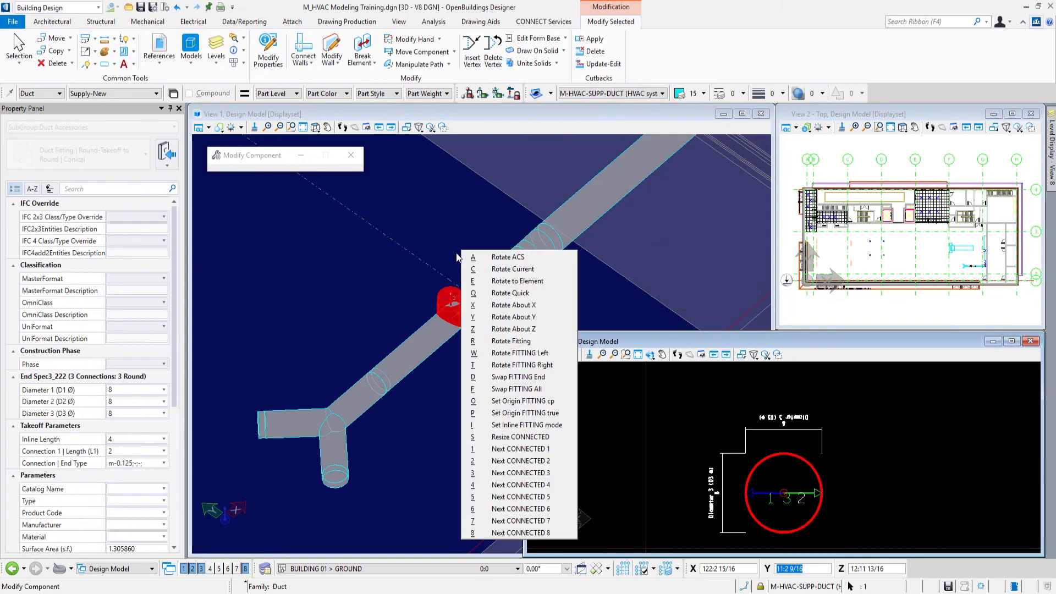
key(w)
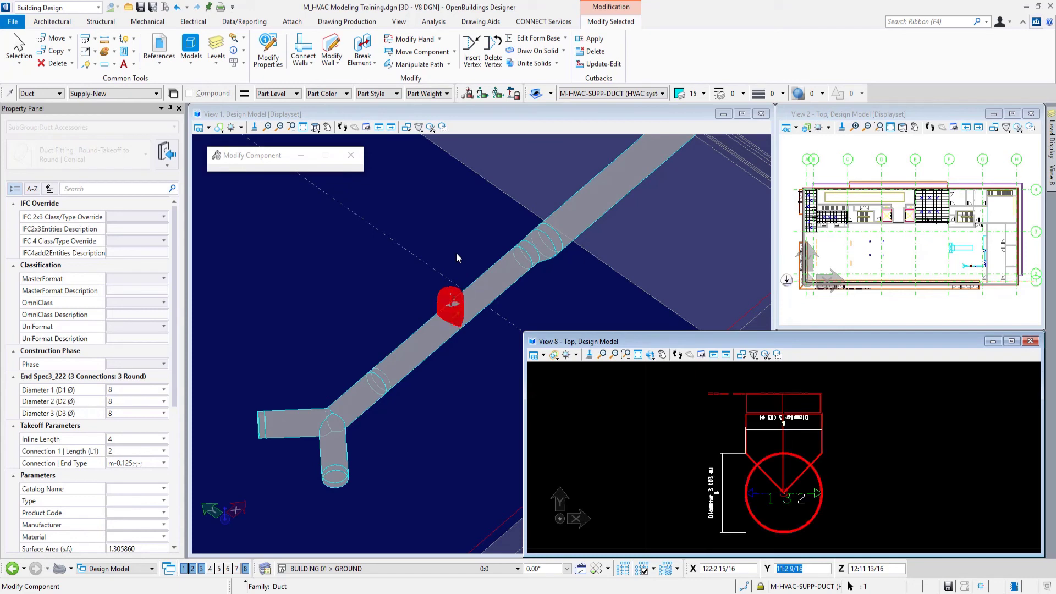
click(457, 252)
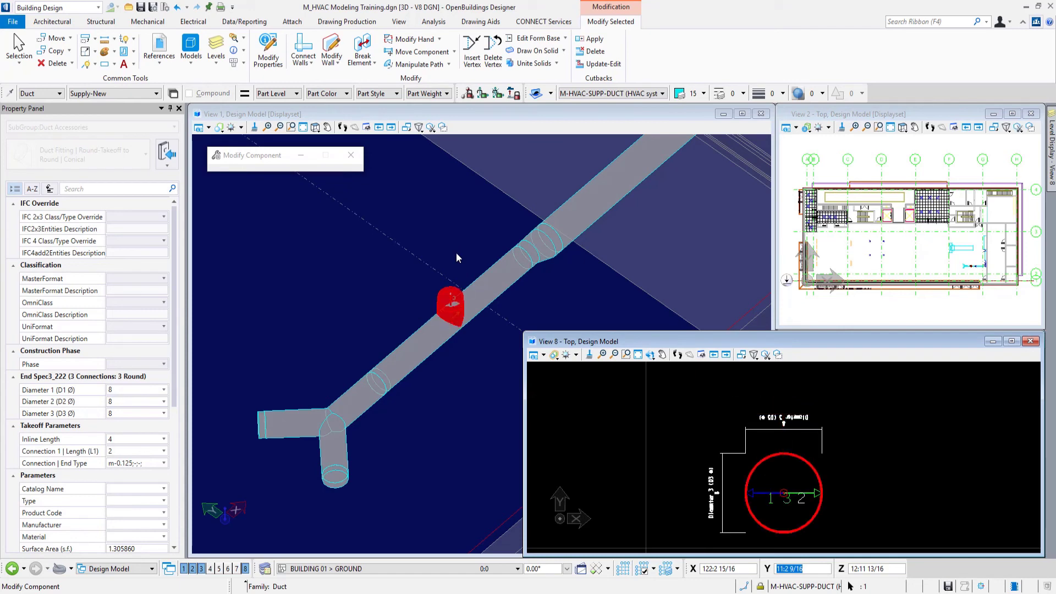
click(456, 253)
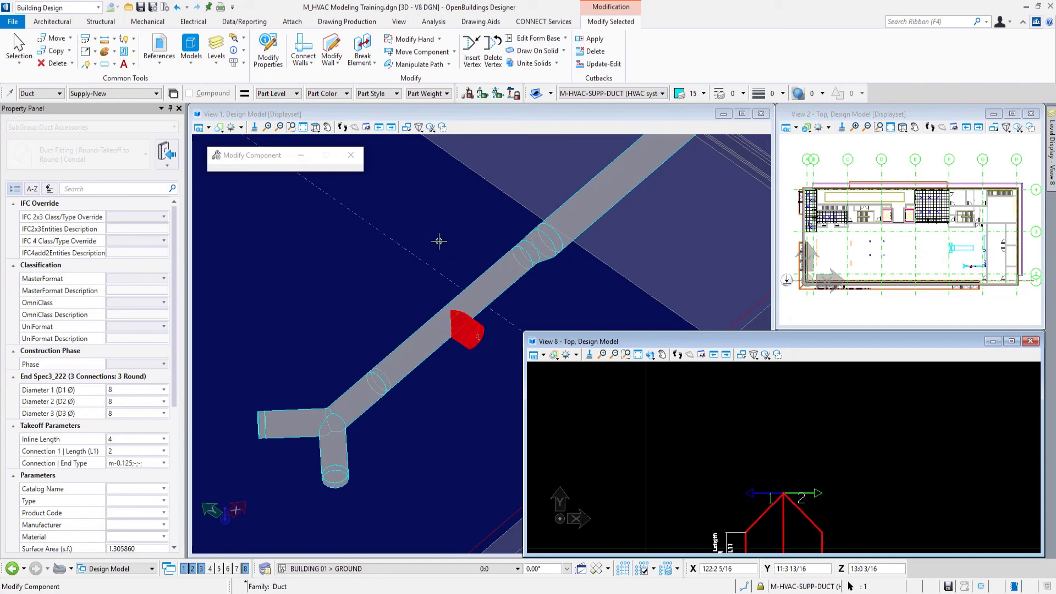
click(448, 234)
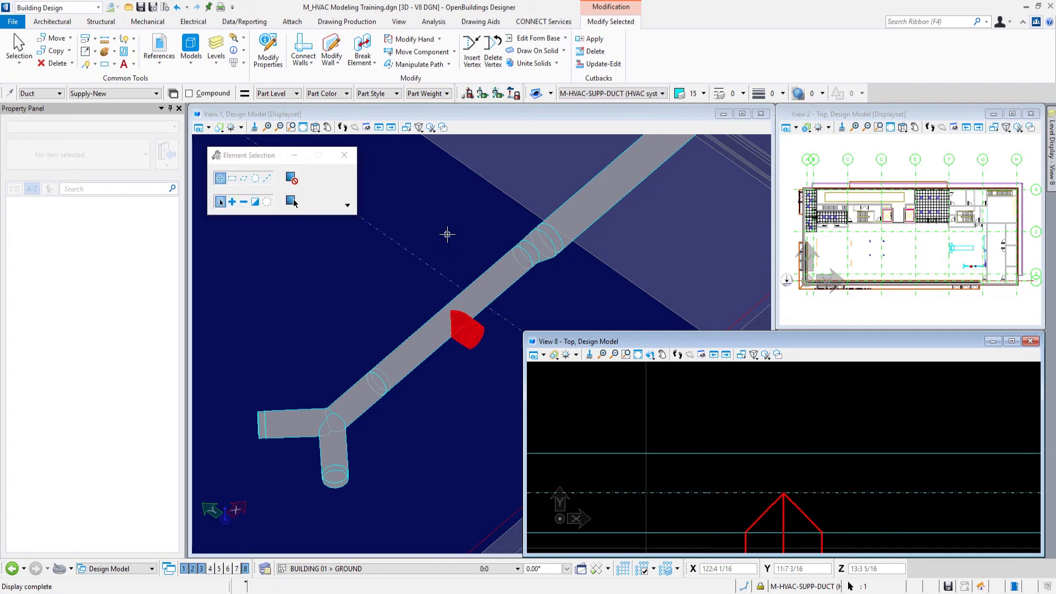
click(1030, 342)
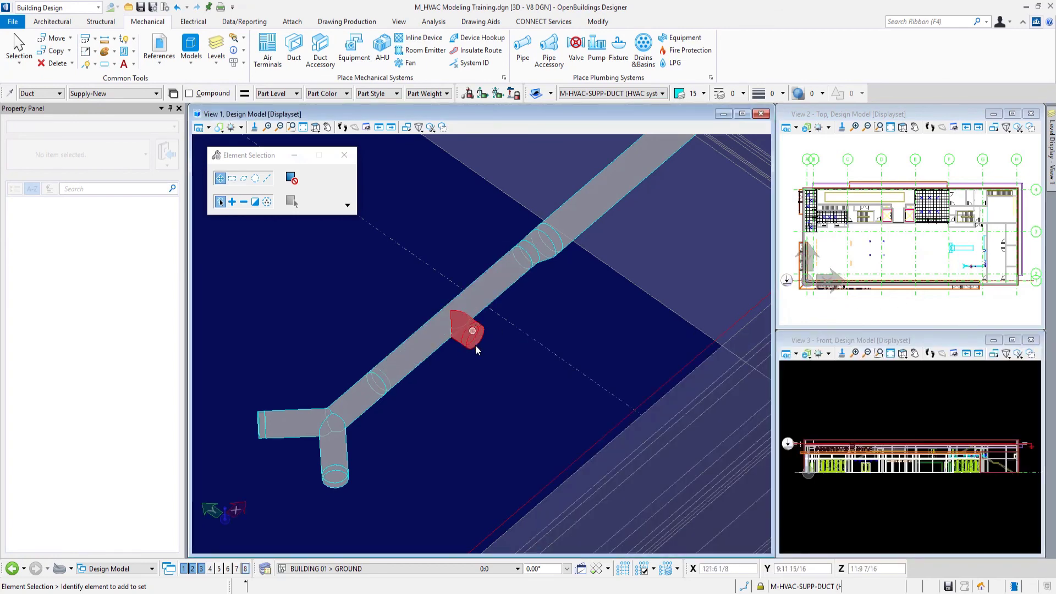
scroll(476, 368, up, 2)
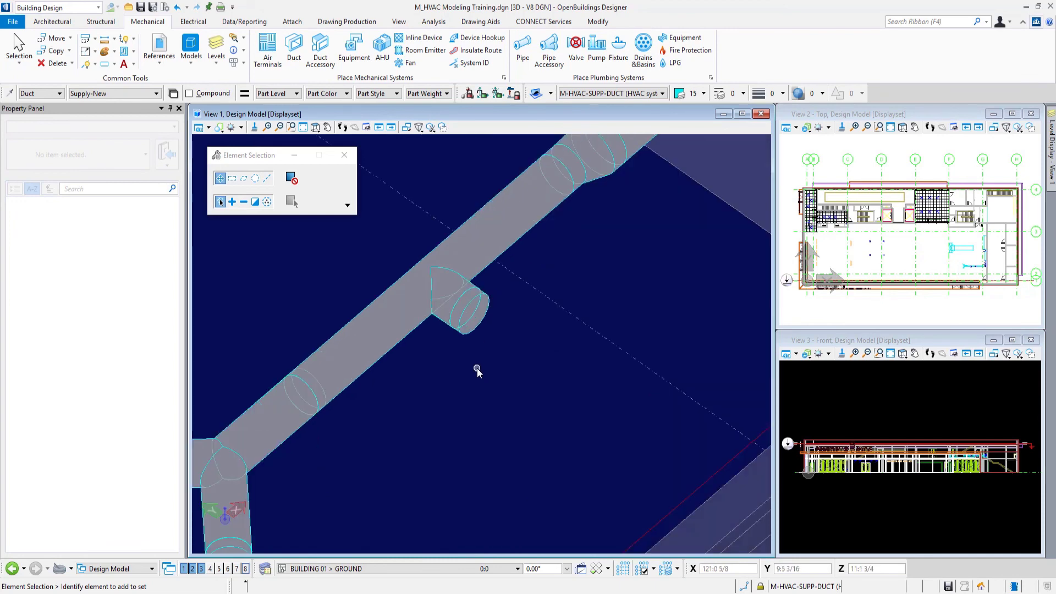